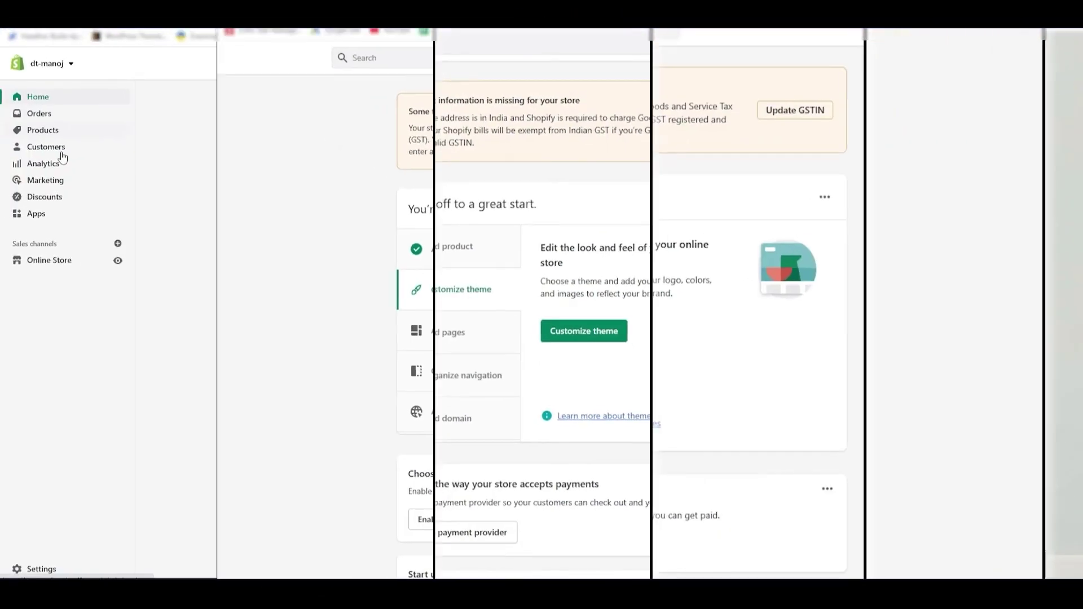
Step: Go to Online Store to list the store's themes, with Boom as current
{"action": "left_click", "coordinate": [51, 261]}
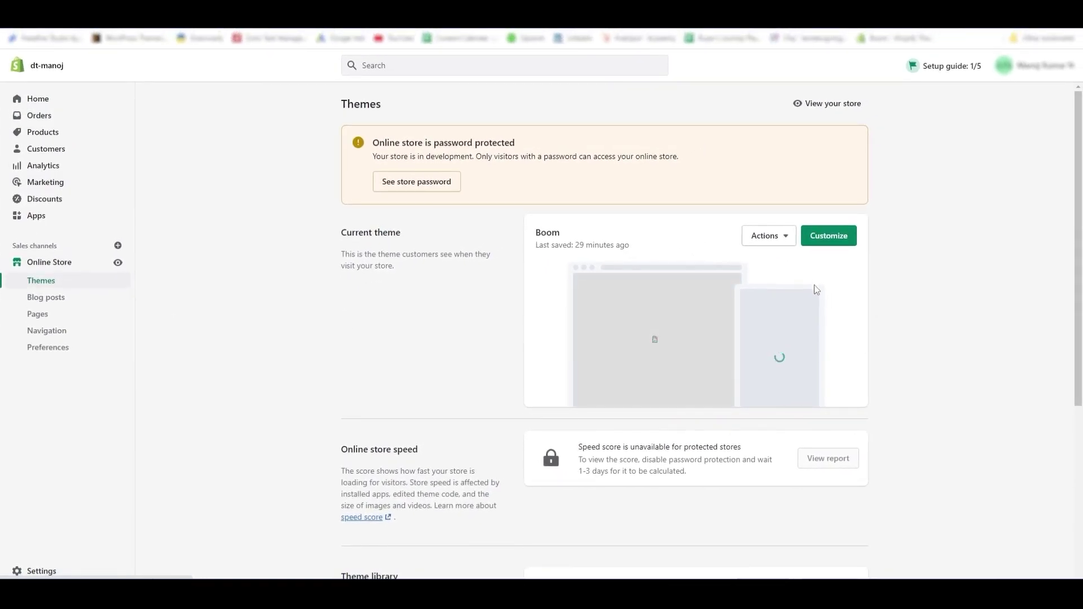
Step: Customize the Boom theme and show its global Theme settings panel on the Home page
{"action": "left_click", "coordinate": [835, 237]}
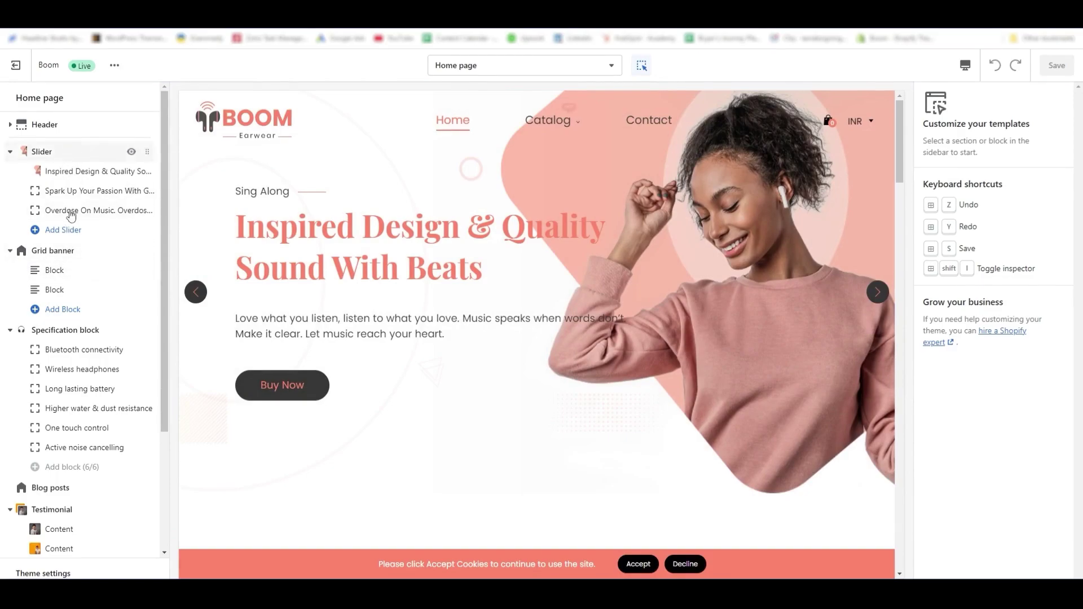
{"action": "scroll", "coordinate": [57, 485], "scroll_direction": "down", "scroll_amount": 2}
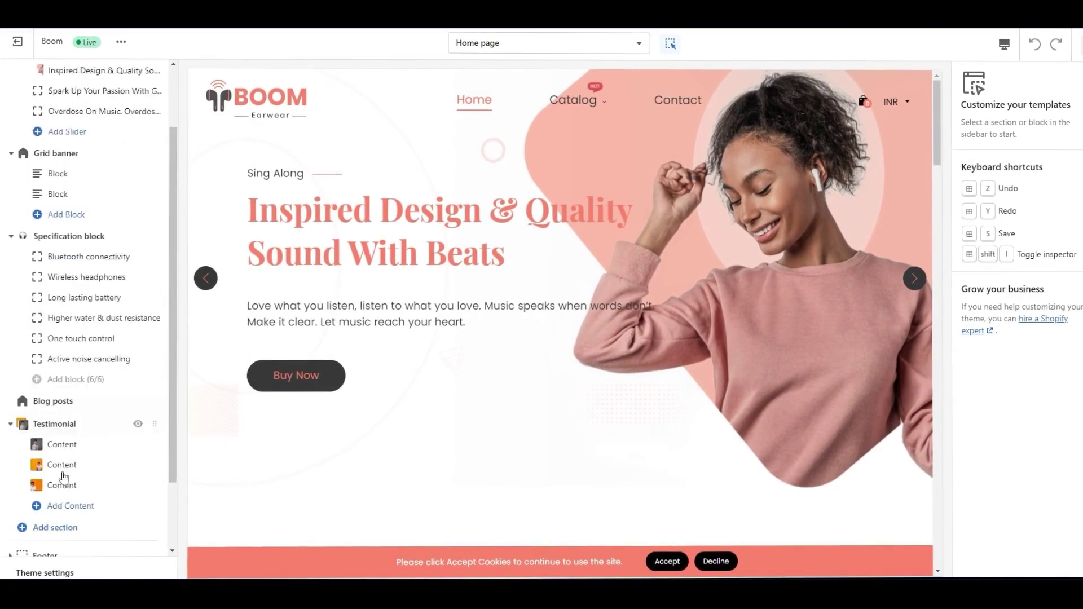
{"action": "scroll", "coordinate": [64, 479], "scroll_direction": "down", "scroll_amount": 2}
{"action": "scroll", "coordinate": [70, 514], "scroll_direction": "up", "scroll_amount": 1}
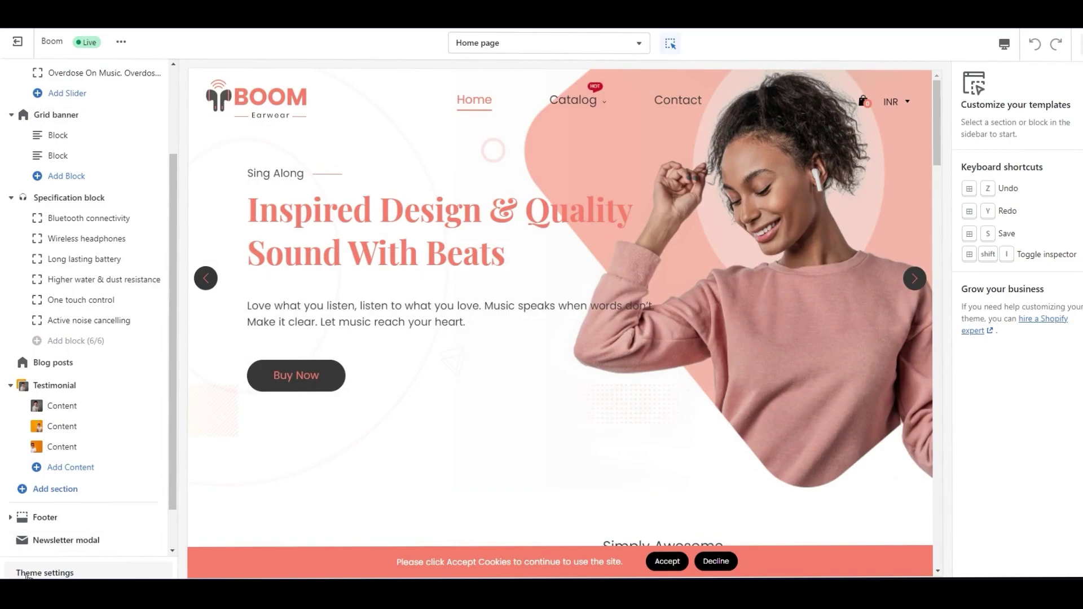
{"action": "left_click", "coordinate": [67, 573]}
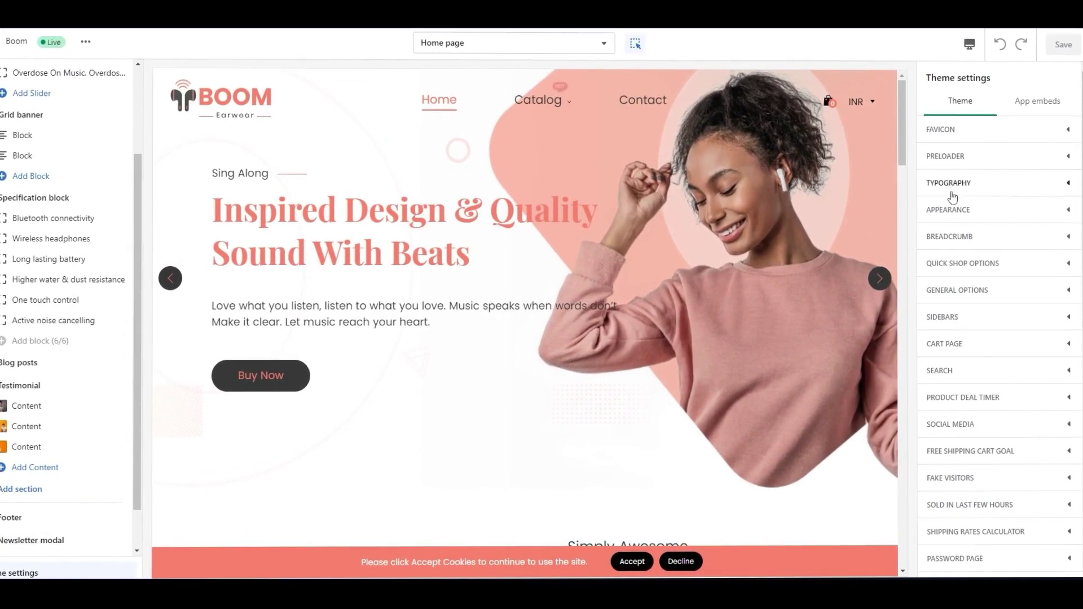
Step: Expand Appearance in Theme settings and scroll to the Base Colors list
{"action": "left_click", "coordinate": [956, 220]}
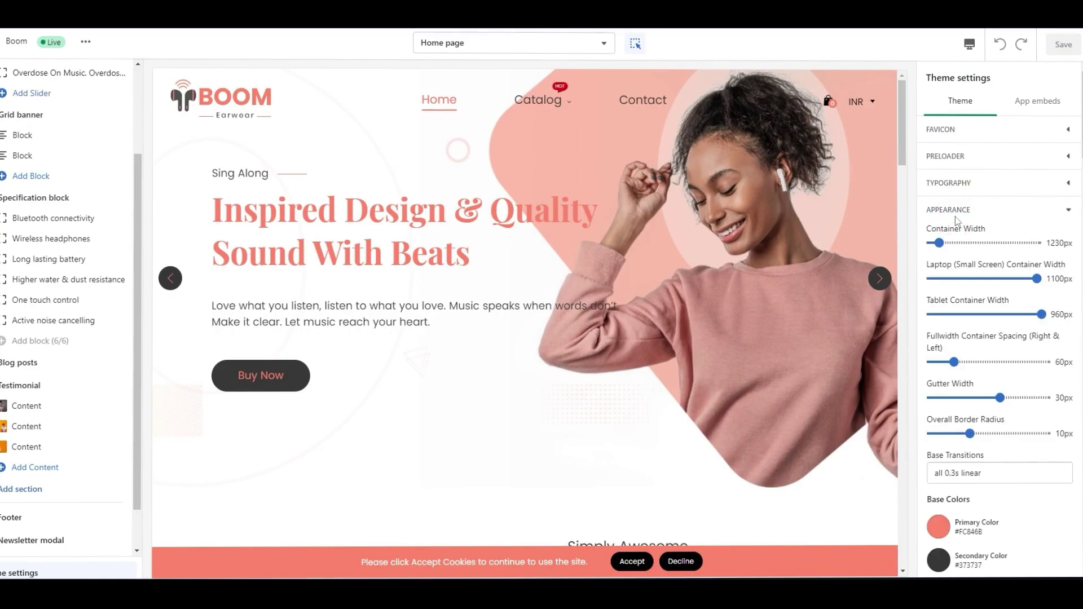
{"action": "scroll", "coordinate": [978, 341], "scroll_direction": "down", "scroll_amount": 5}
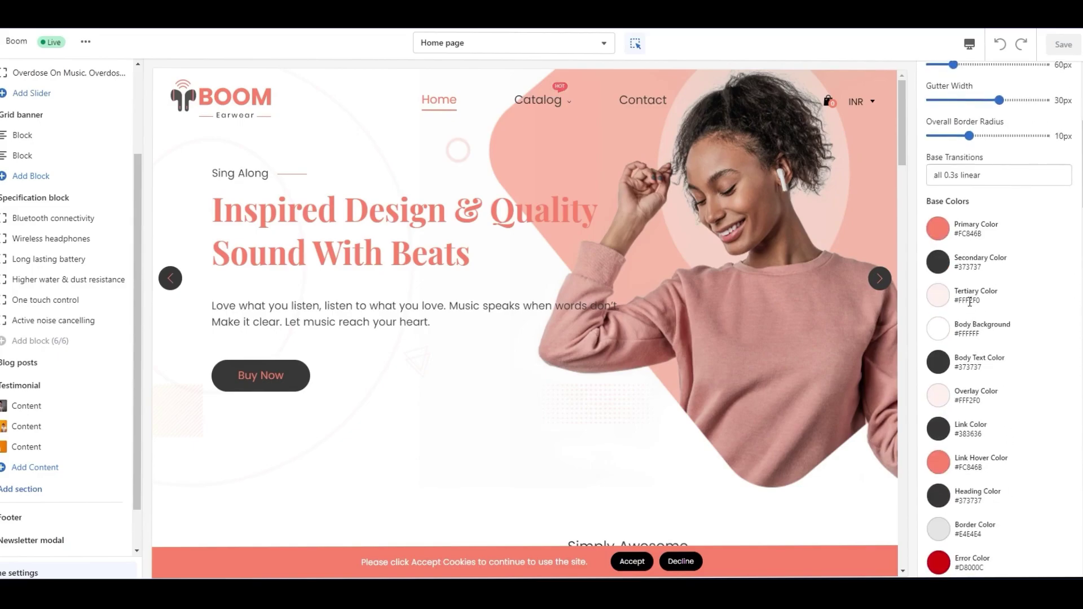
{"action": "scroll", "coordinate": [966, 327], "scroll_direction": "down", "scroll_amount": 1}
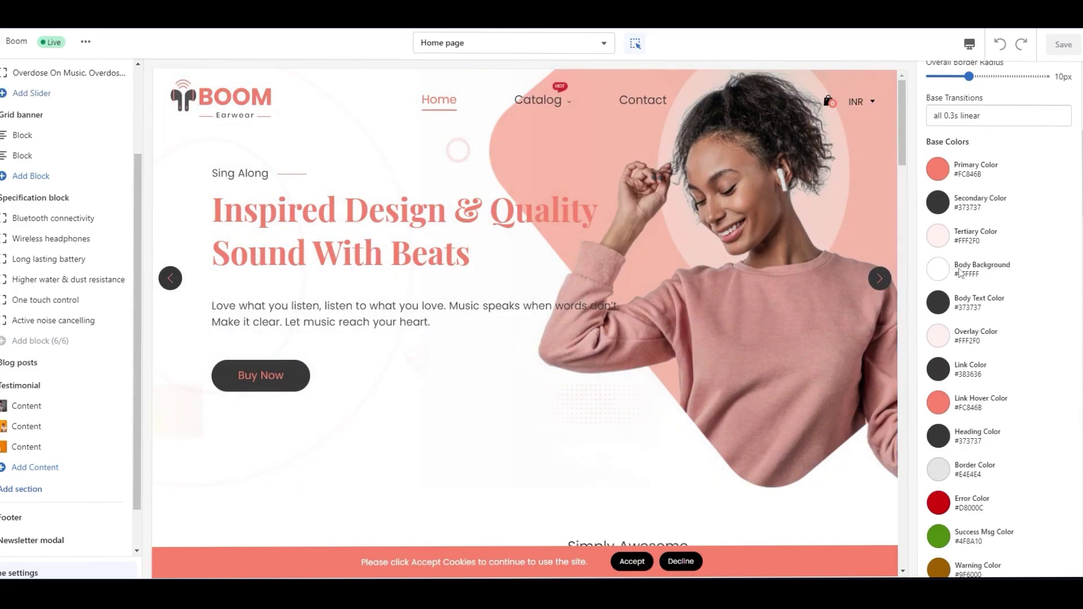
Step: Try dark, red, green, near-white, coral and custom pink Body Background colours
{"action": "left_click", "coordinate": [939, 270]}
{"action": "left_click", "coordinate": [957, 219]}
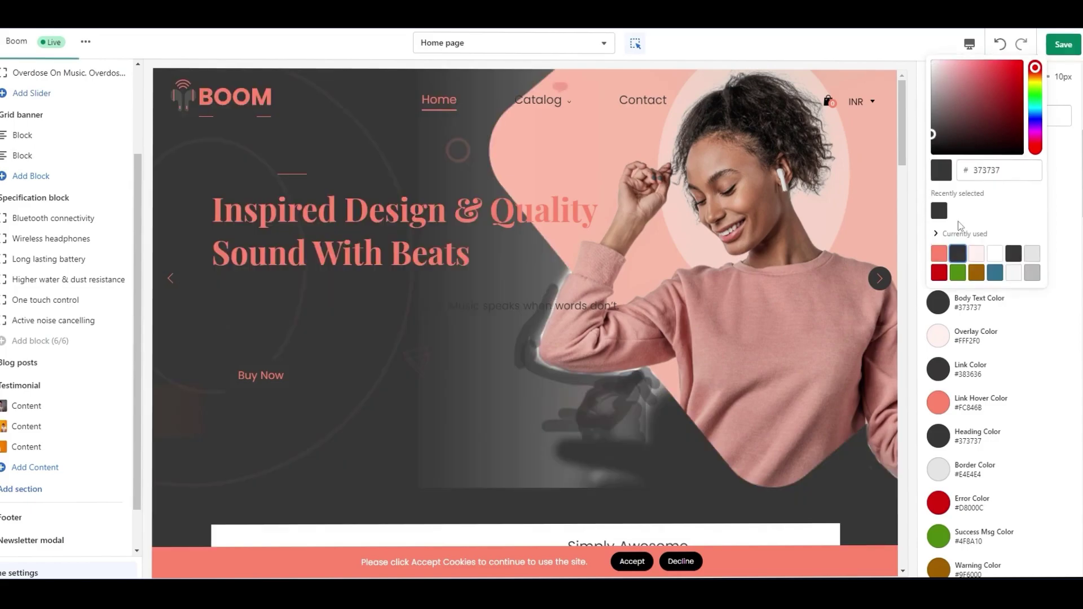
{"action": "left_click", "coordinate": [939, 272]}
{"action": "left_click", "coordinate": [957, 272]}
{"action": "left_click", "coordinate": [994, 253]}
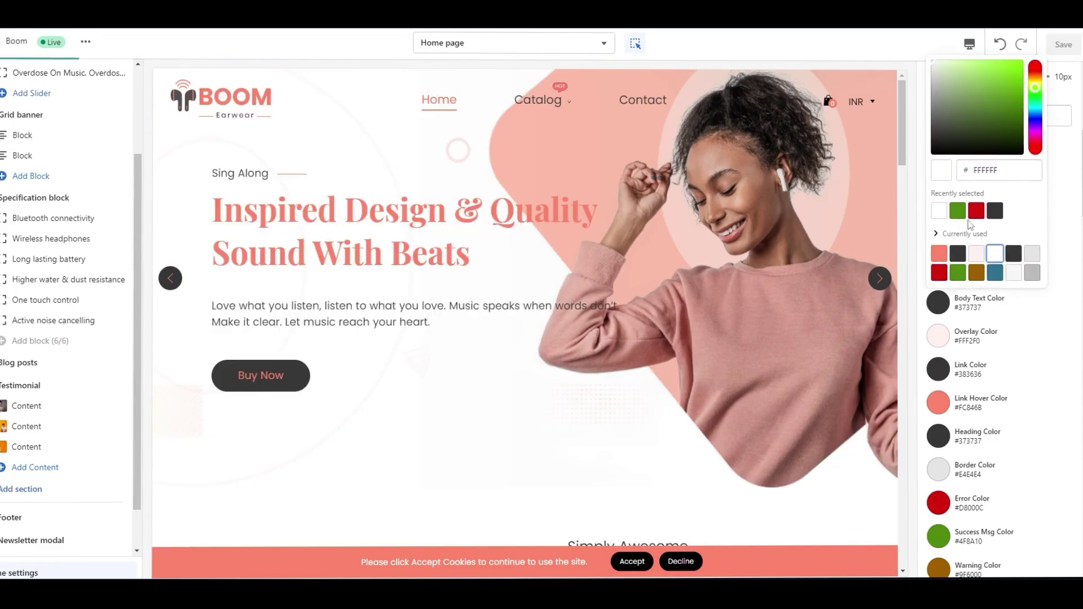
{"action": "left_click", "coordinate": [938, 253]}
{"action": "left_click", "coordinate": [940, 67]}
{"action": "mouse_move", "coordinate": [940, 67]}
{"action": "left_mouse_down"}
{"action": "mouse_move", "coordinate": [953, 132]}
{"action": "mouse_move", "coordinate": [974, 67]}
{"action": "mouse_move", "coordinate": [1020, 64]}
{"action": "left_mouse_up"}
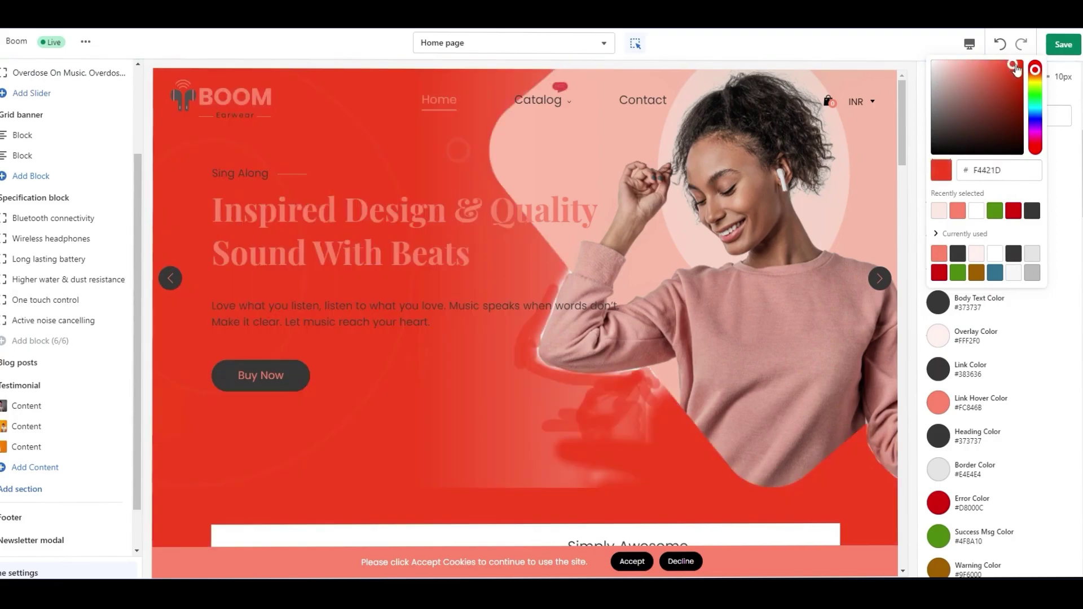
Step: Shift the Body Background hue to bright yellow #F9F503 and save the theme
{"action": "scroll", "coordinate": [187, 418], "scroll_direction": "down", "scroll_amount": 10}
{"action": "scroll", "coordinate": [187, 418], "scroll_direction": "down", "scroll_amount": 10}
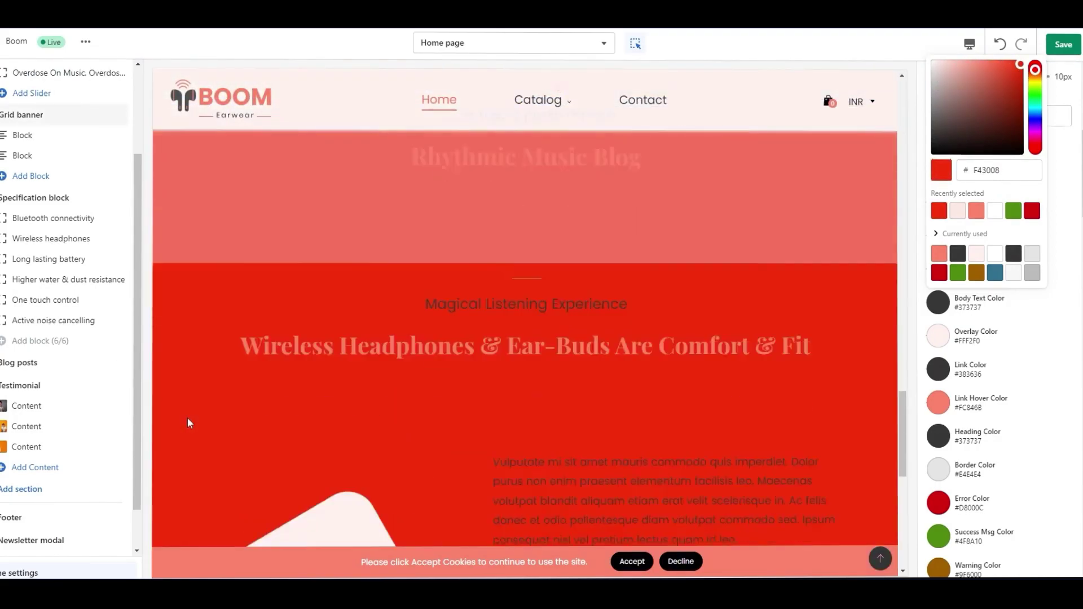
{"action": "scroll", "coordinate": [171, 388], "scroll_direction": "up", "scroll_amount": 20}
{"action": "mouse_move", "coordinate": [1035, 69]}
{"action": "left_mouse_down"}
{"action": "mouse_move", "coordinate": [1036, 93]}
{"action": "mouse_move", "coordinate": [1040, 79]}
{"action": "mouse_move", "coordinate": [1010, 79]}
{"action": "mouse_move", "coordinate": [1022, 67]}
{"action": "left_mouse_up"}
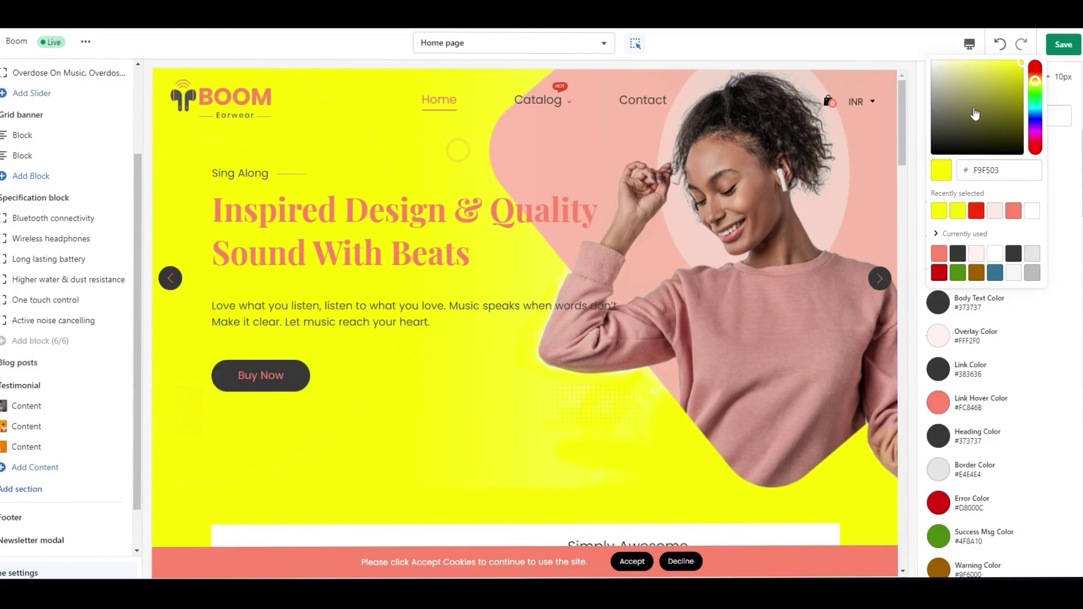
{"action": "scroll", "coordinate": [566, 361], "scroll_direction": "down", "scroll_amount": 10}
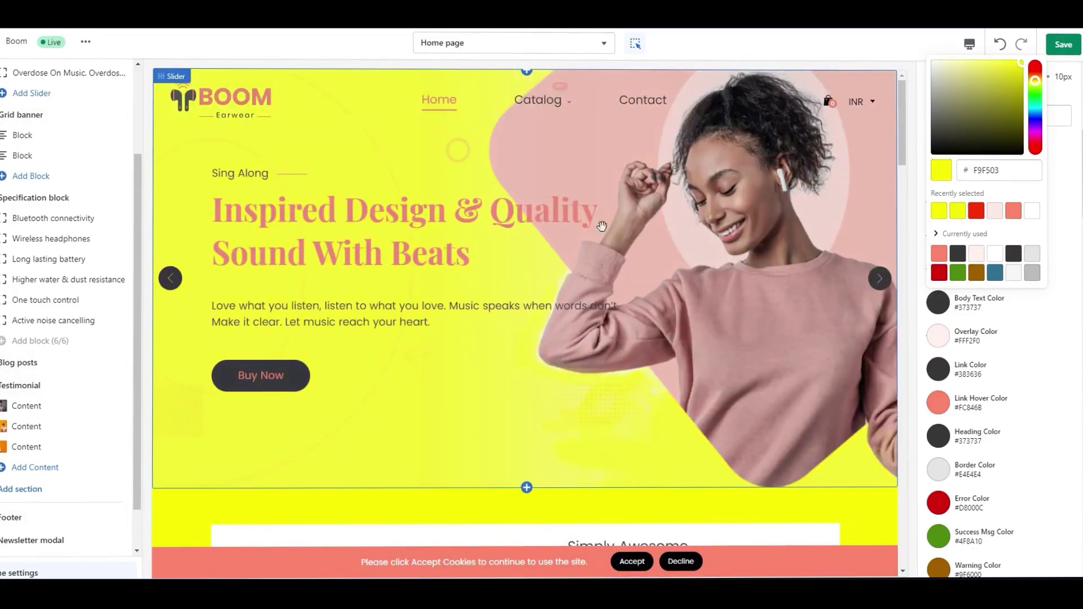
{"action": "left_click", "coordinate": [941, 271]}
{"action": "key", "text": "ctrl+s"}
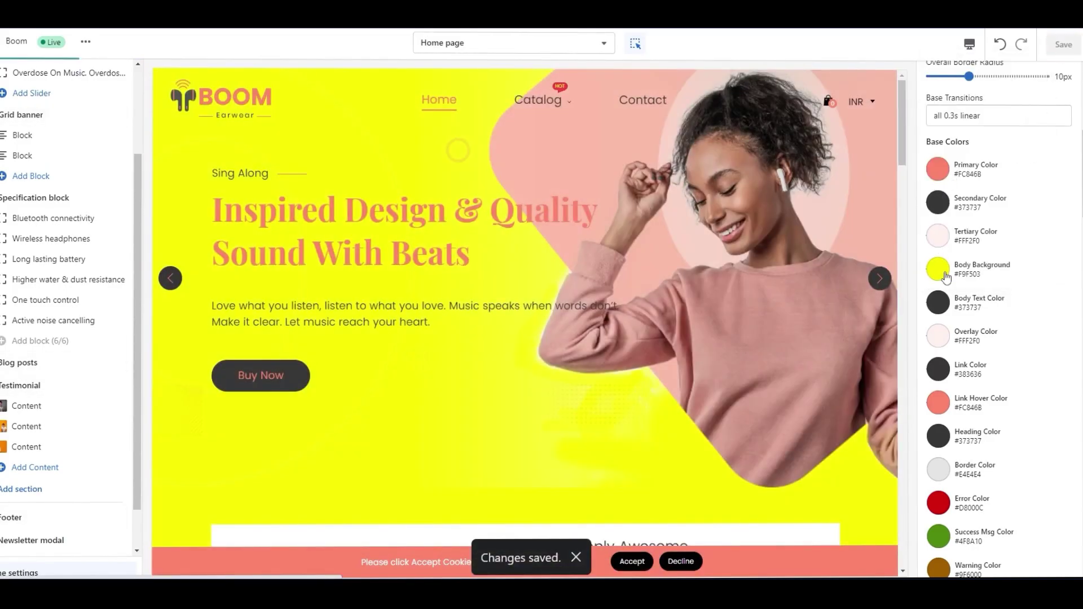
Step: Undo the yellow, choose the white #FFFFFF Body Background swatch, and save
{"action": "scroll", "coordinate": [997, 168], "scroll_direction": "up", "scroll_amount": 6}
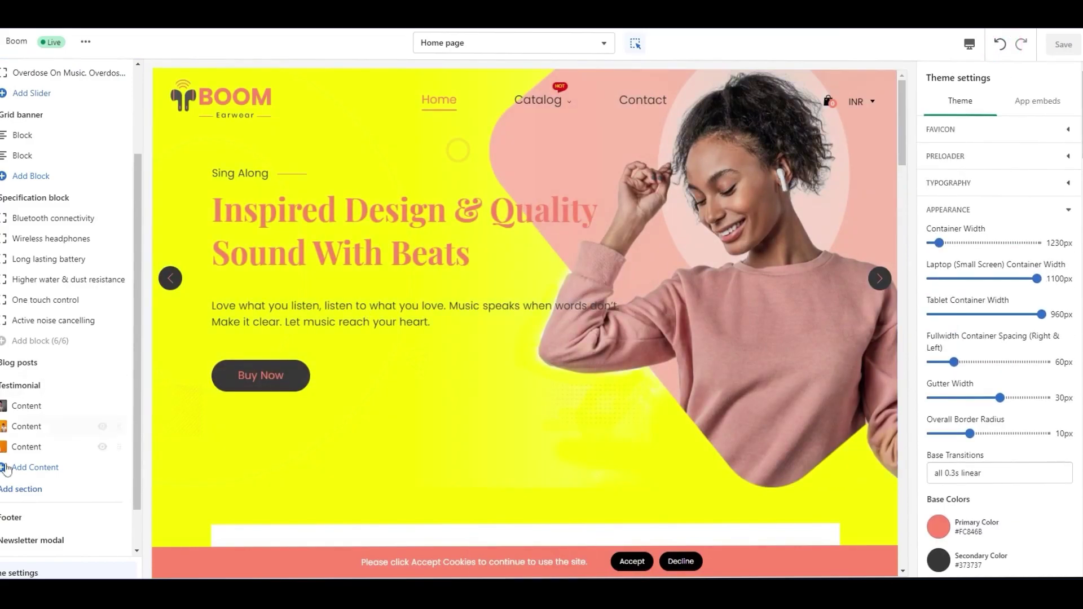
{"action": "scroll", "coordinate": [91, 254], "scroll_direction": "up", "scroll_amount": 2}
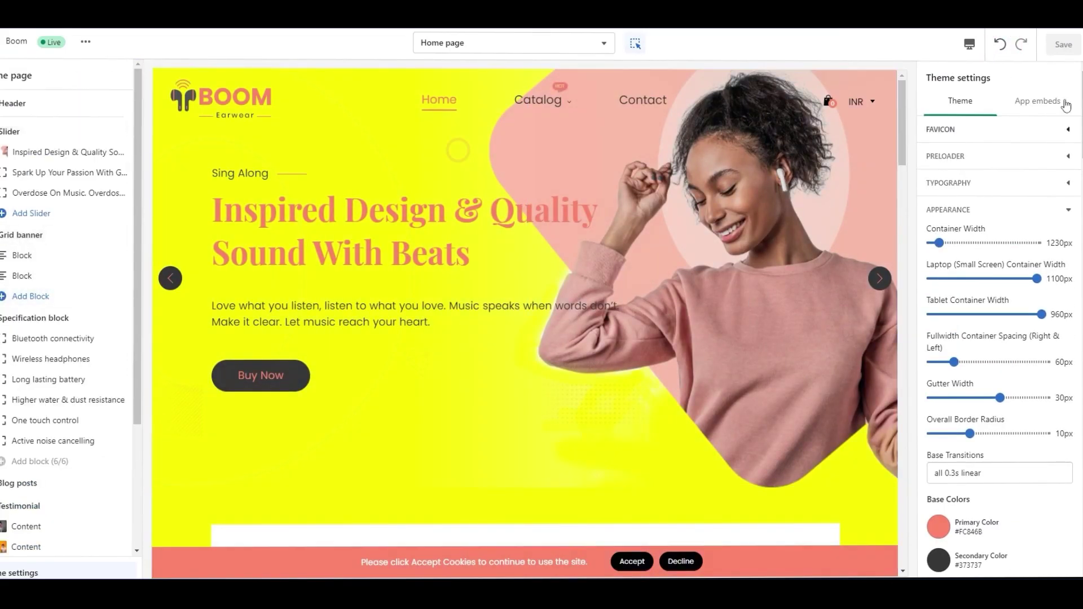
{"action": "left_click", "coordinate": [1001, 51]}
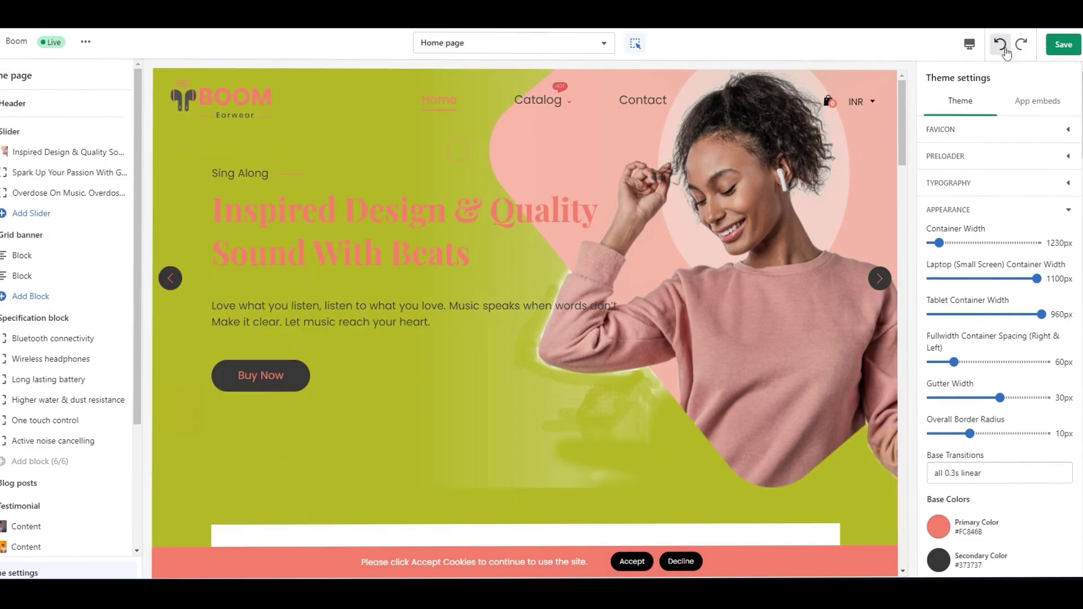
{"action": "scroll", "coordinate": [972, 248], "scroll_direction": "down", "scroll_amount": 4}
{"action": "left_click", "coordinate": [938, 388]}
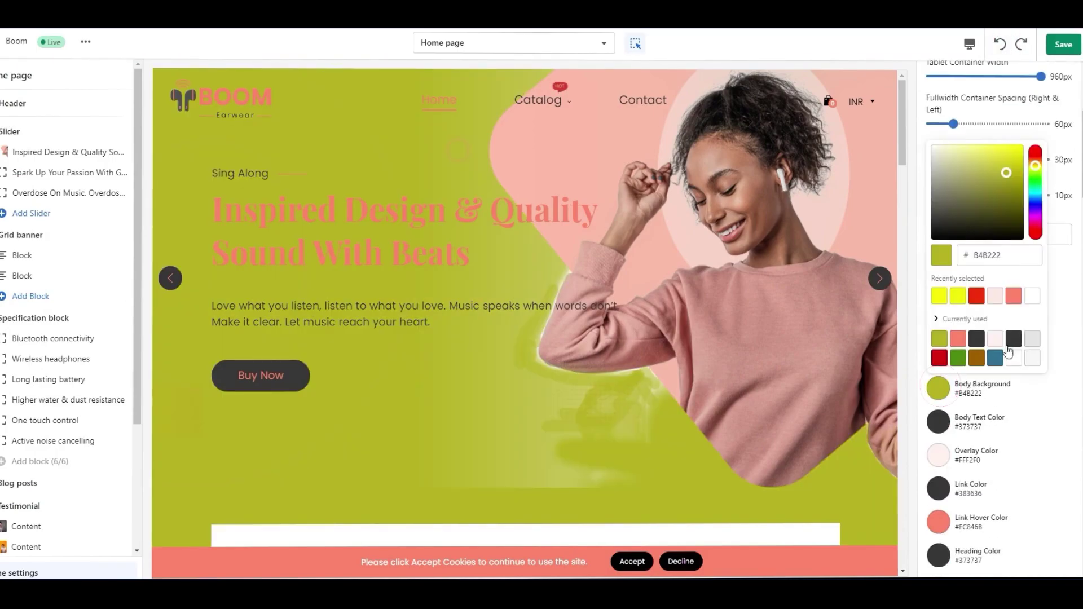
{"action": "left_click", "coordinate": [1040, 293]}
{"action": "left_click", "coordinate": [1064, 44]}
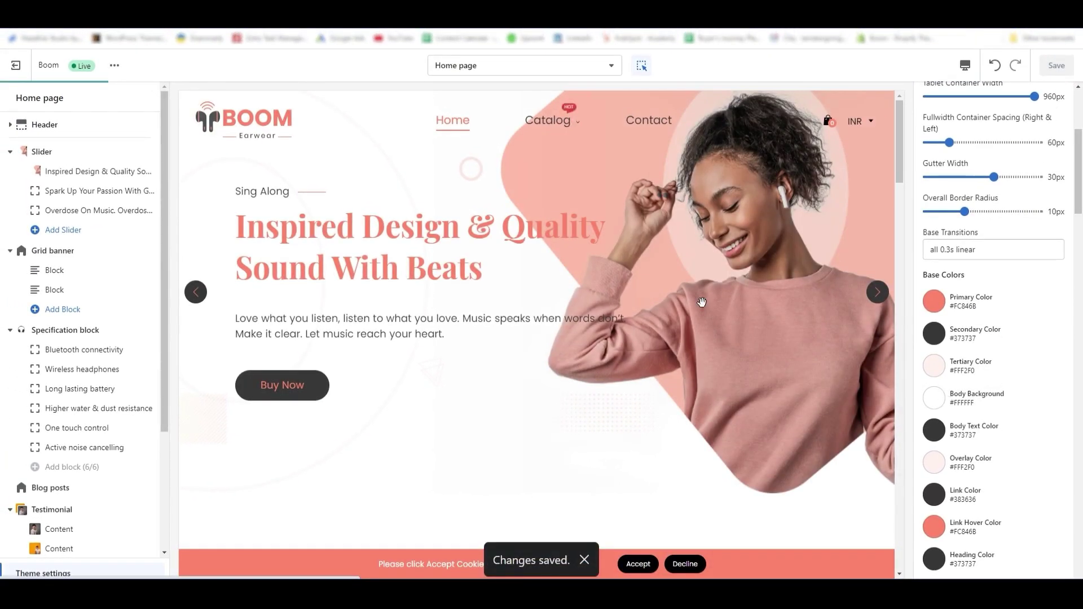
Step: Dismiss the saved notice, step through Slider, Grid banner and Specification block, then open Blog posts
{"action": "scroll", "coordinate": [702, 303], "scroll_direction": "down", "scroll_amount": 1}
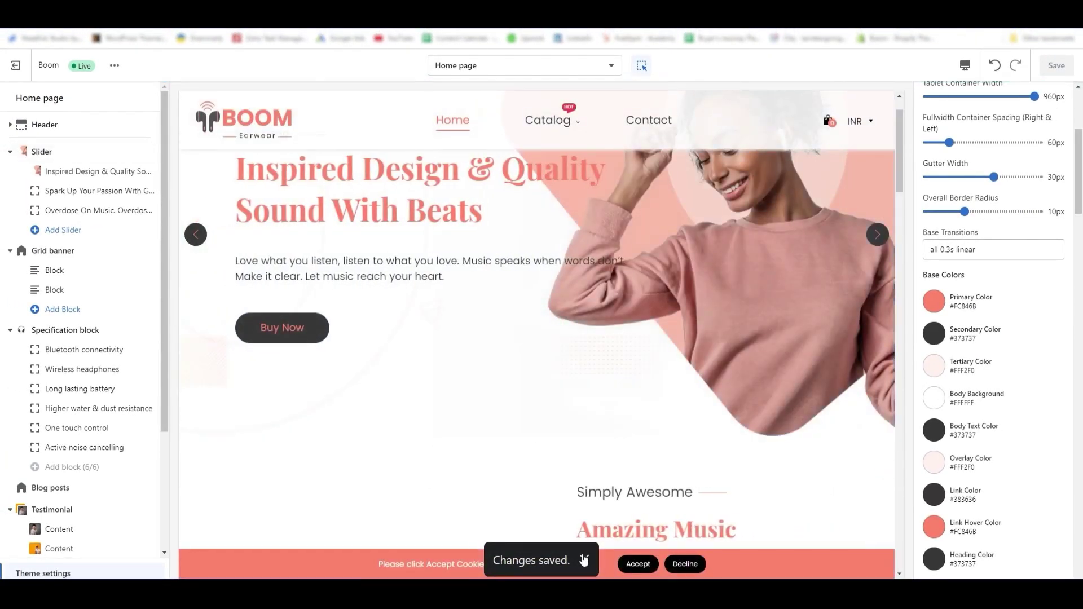
{"action": "left_click", "coordinate": [584, 560]}
{"action": "left_click", "coordinate": [65, 152]}
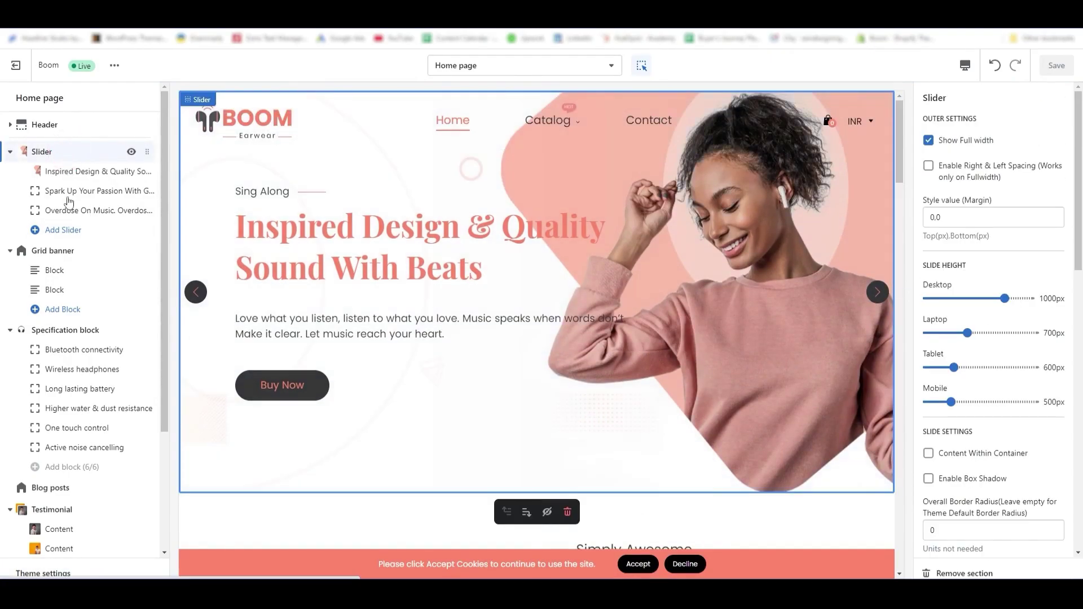
{"action": "left_click", "coordinate": [62, 250]}
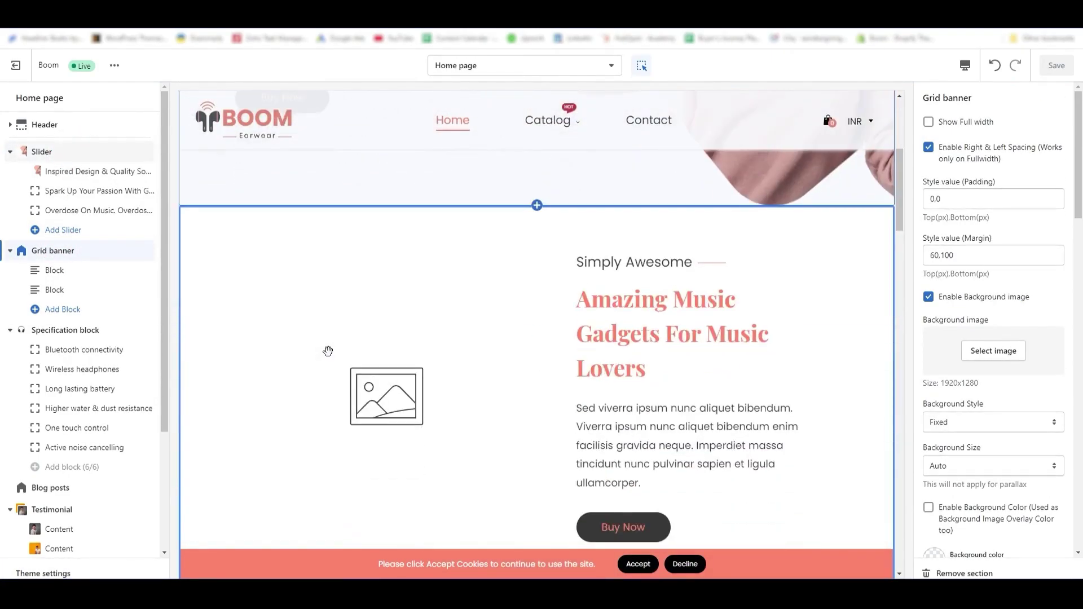
{"action": "left_click", "coordinate": [64, 330]}
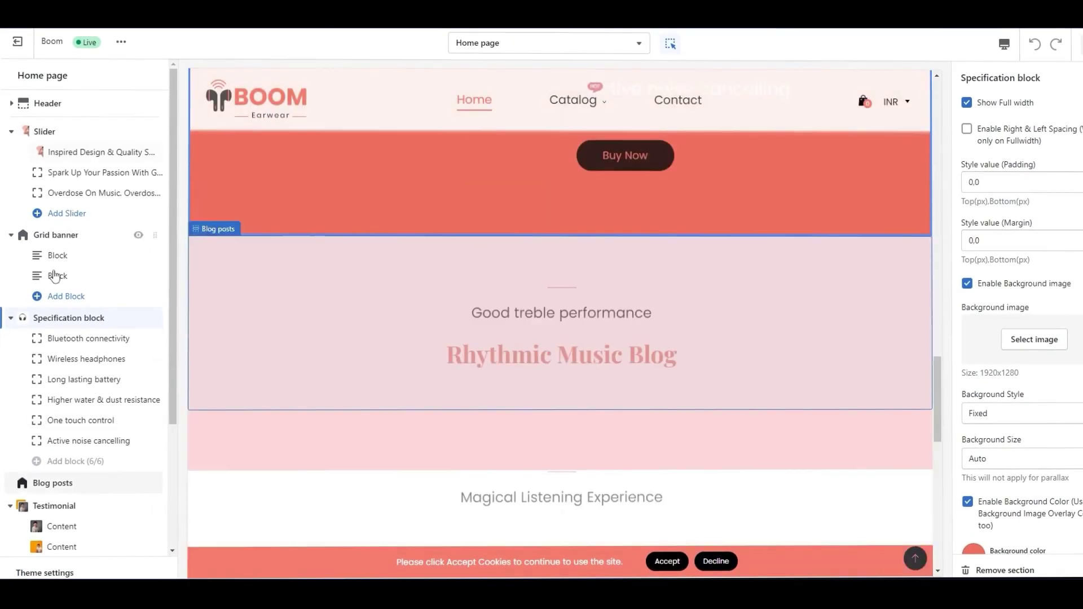
{"action": "scroll", "coordinate": [55, 277], "scroll_direction": "down", "scroll_amount": 3}
{"action": "left_click", "coordinate": [68, 313]}
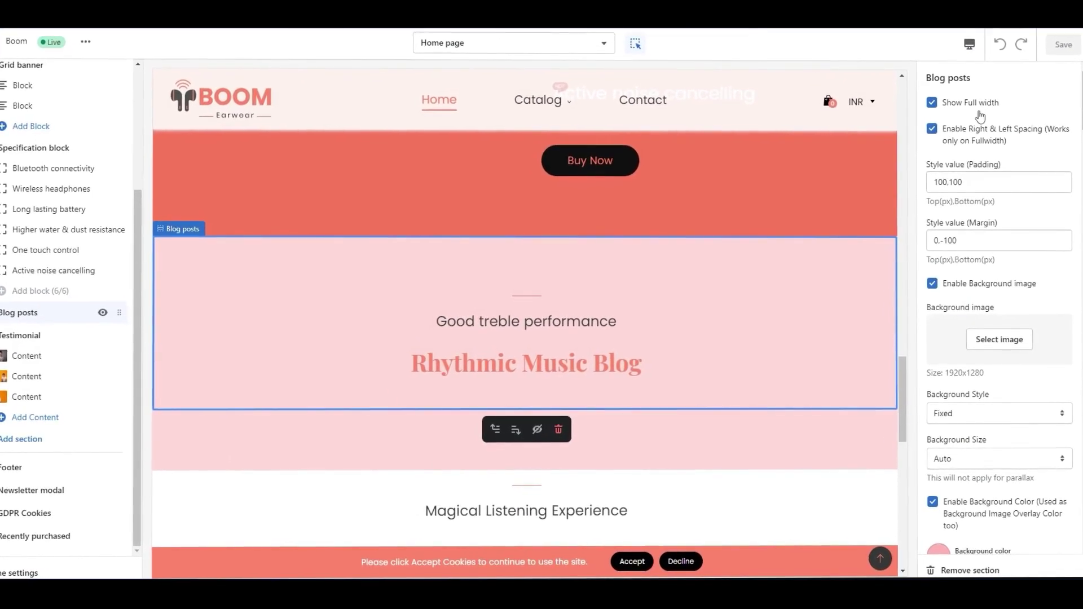
Step: Choose the Shop Local café kitchen free image, not the guitar photo, as Blog posts background
{"action": "left_click", "coordinate": [992, 345]}
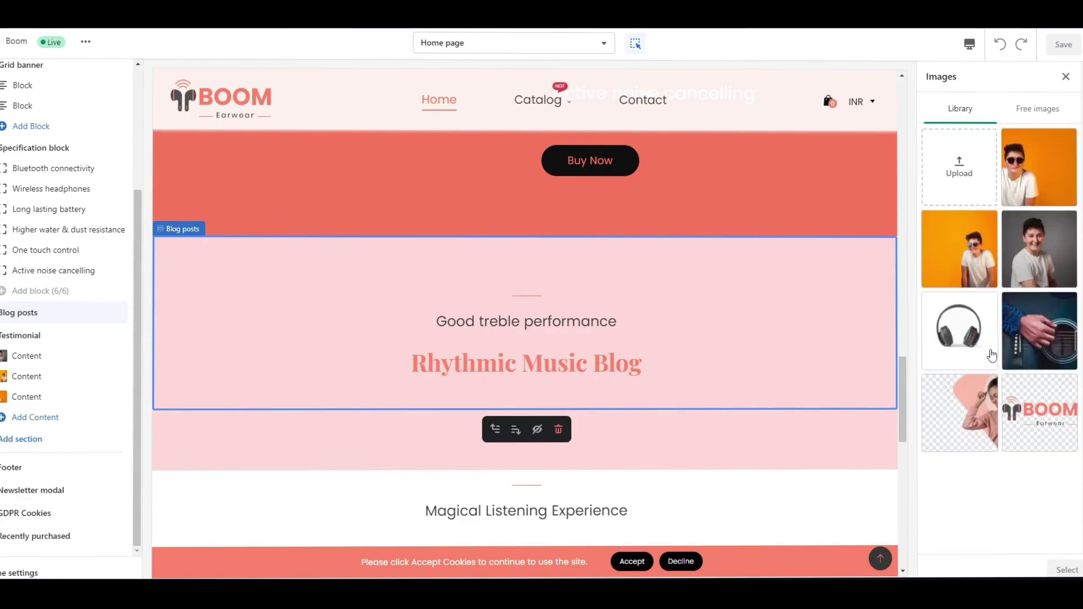
{"action": "left_click", "coordinate": [1024, 328]}
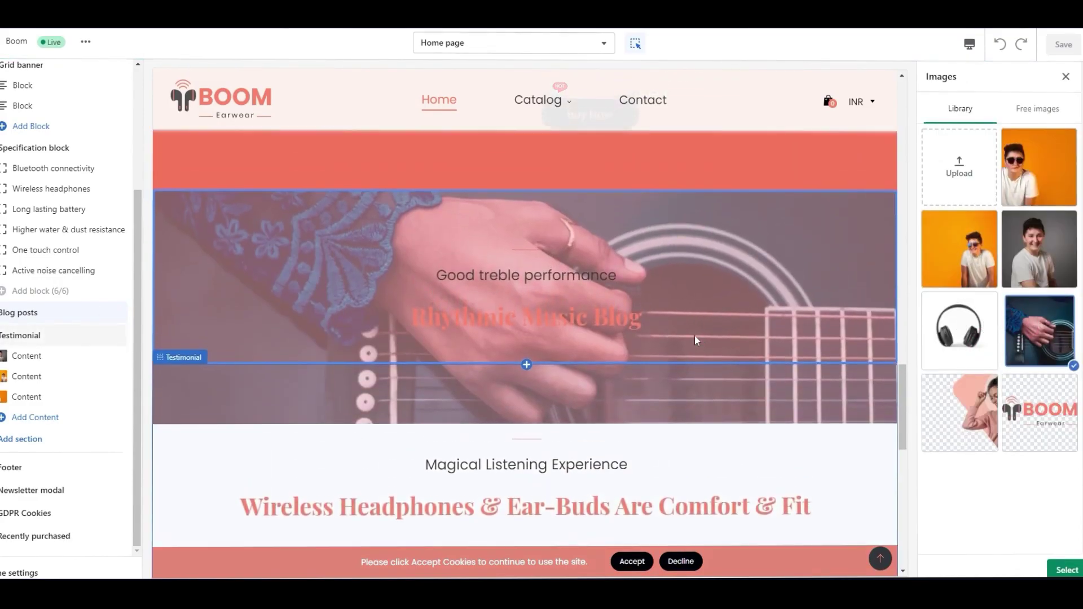
{"action": "left_click", "coordinate": [1037, 351]}
{"action": "left_click", "coordinate": [1039, 108]}
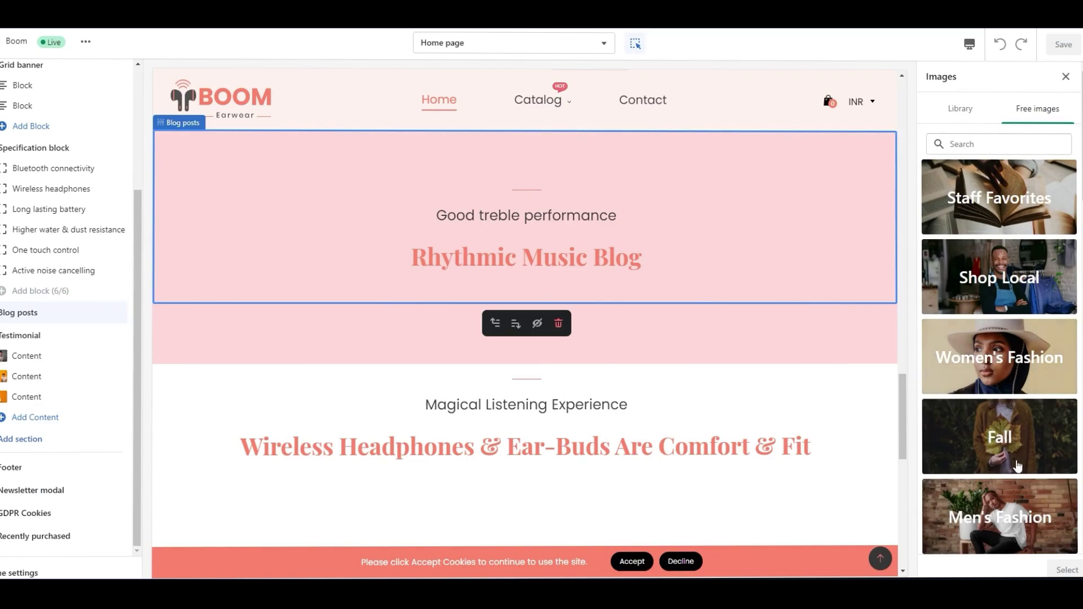
{"action": "left_click", "coordinate": [1004, 299]}
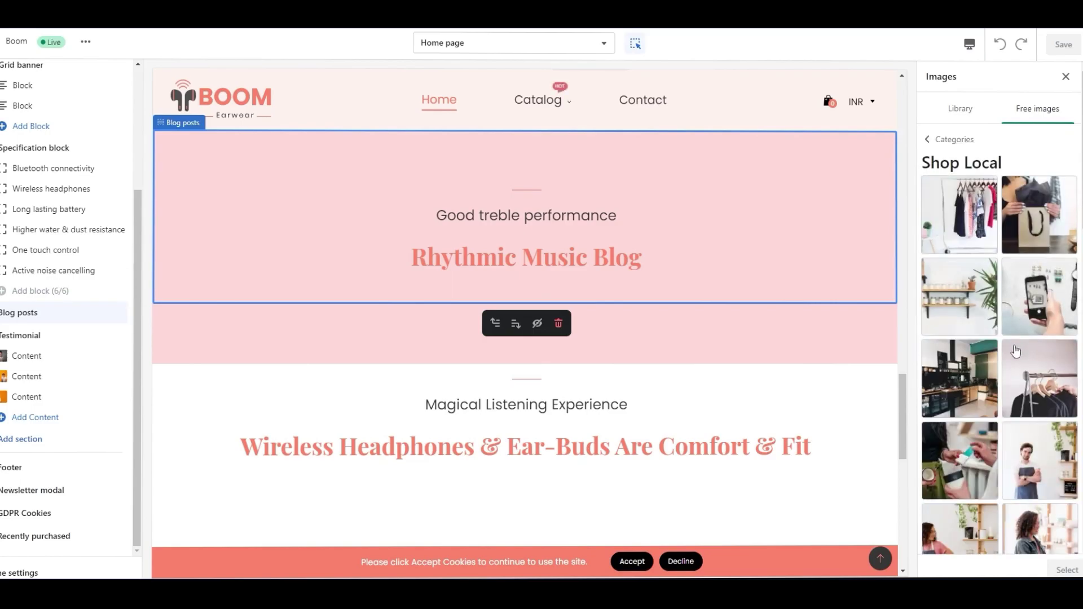
{"action": "left_click", "coordinate": [981, 382]}
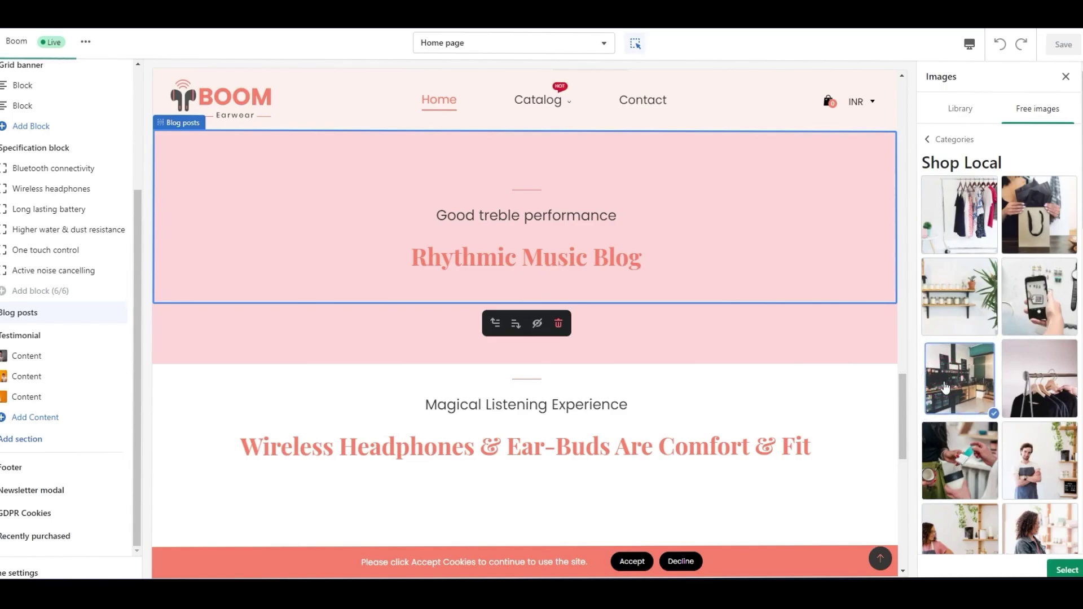
{"action": "scroll", "coordinate": [711, 341], "scroll_direction": "up", "scroll_amount": 1}
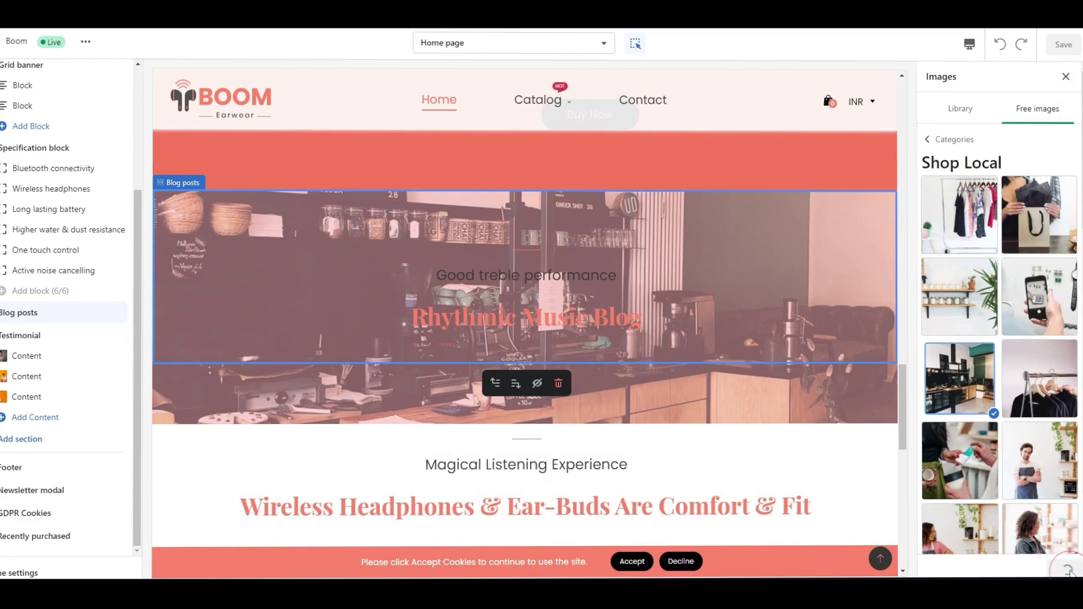
Step: Confirm the café image and set the Blog posts background color overlay to pale pink #FAE9E9
{"action": "left_click", "coordinate": [1065, 76]}
{"action": "scroll", "coordinate": [993, 395], "scroll_direction": "down", "scroll_amount": 6}
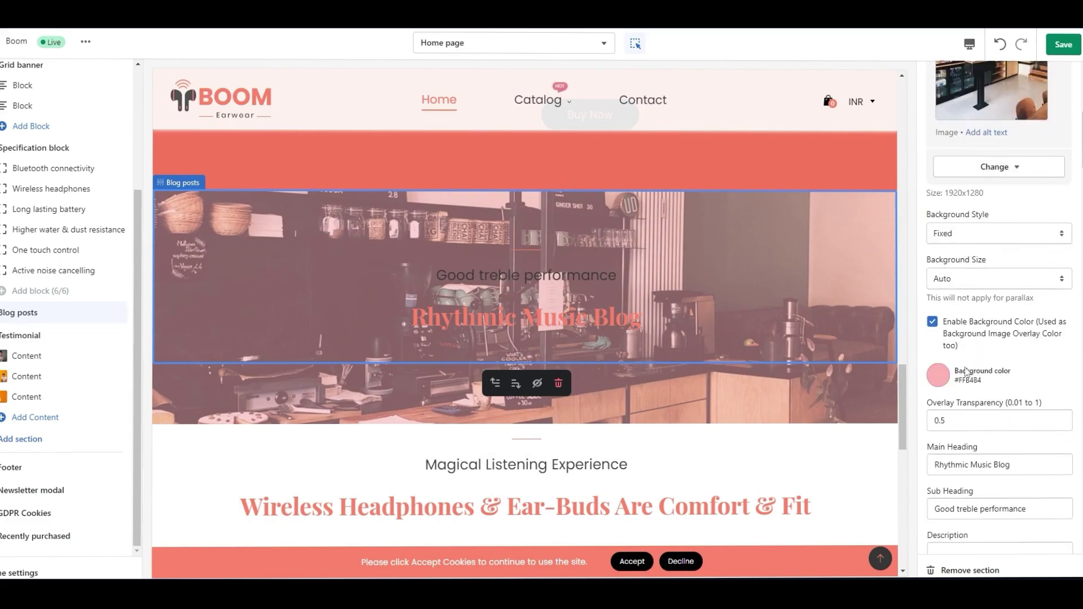
{"action": "scroll", "coordinate": [939, 327], "scroll_direction": "up", "scroll_amount": 4}
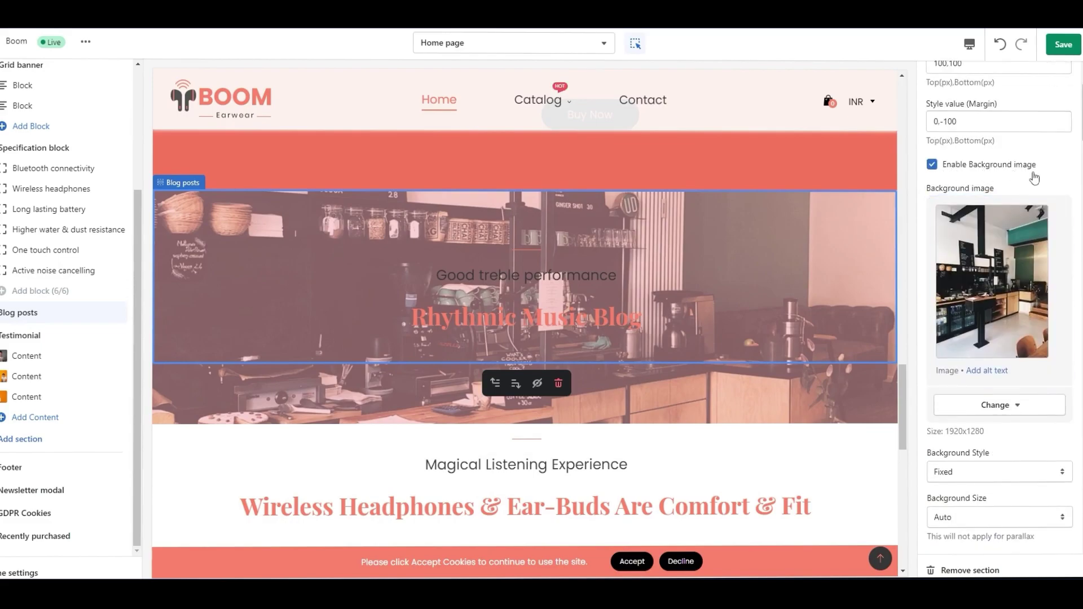
{"action": "scroll", "coordinate": [956, 359], "scroll_direction": "down", "scroll_amount": 4}
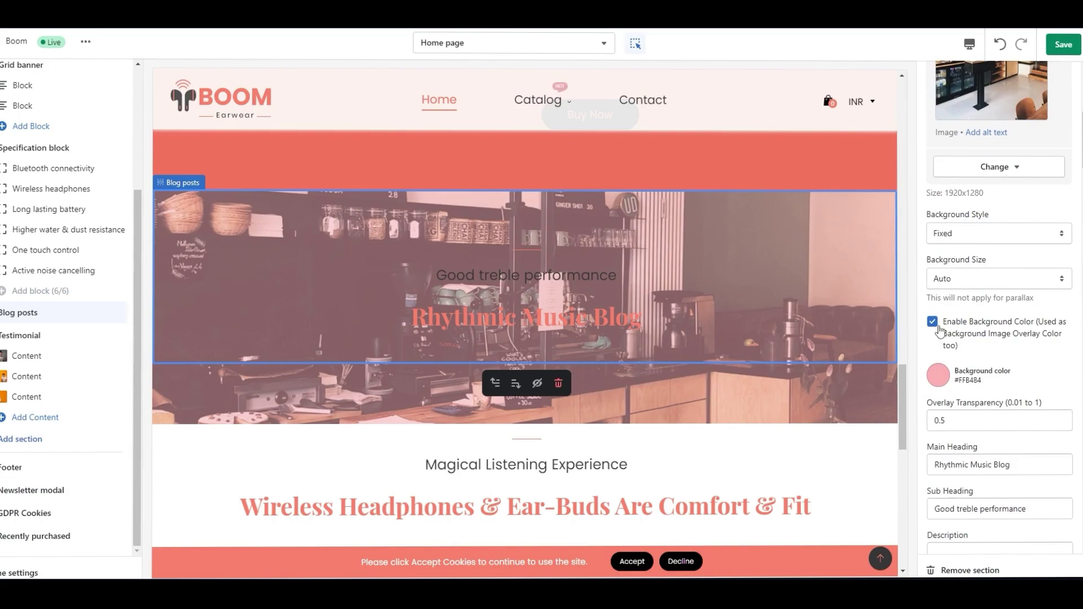
{"action": "left_click", "coordinate": [941, 375]}
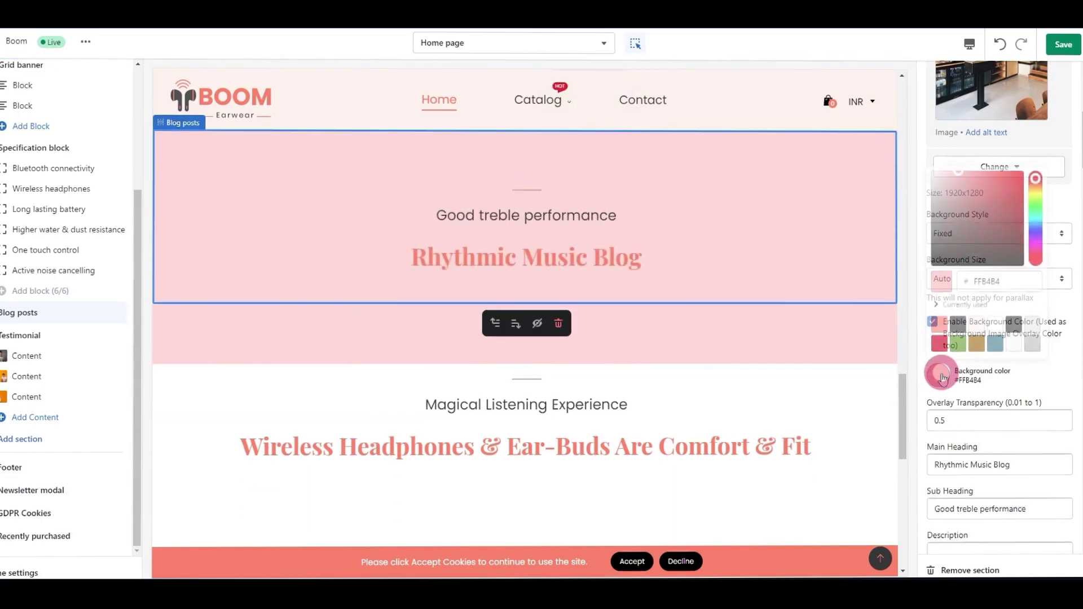
{"action": "left_click_drag", "start_coordinate": [959, 183], "coordinate": [991, 257]}
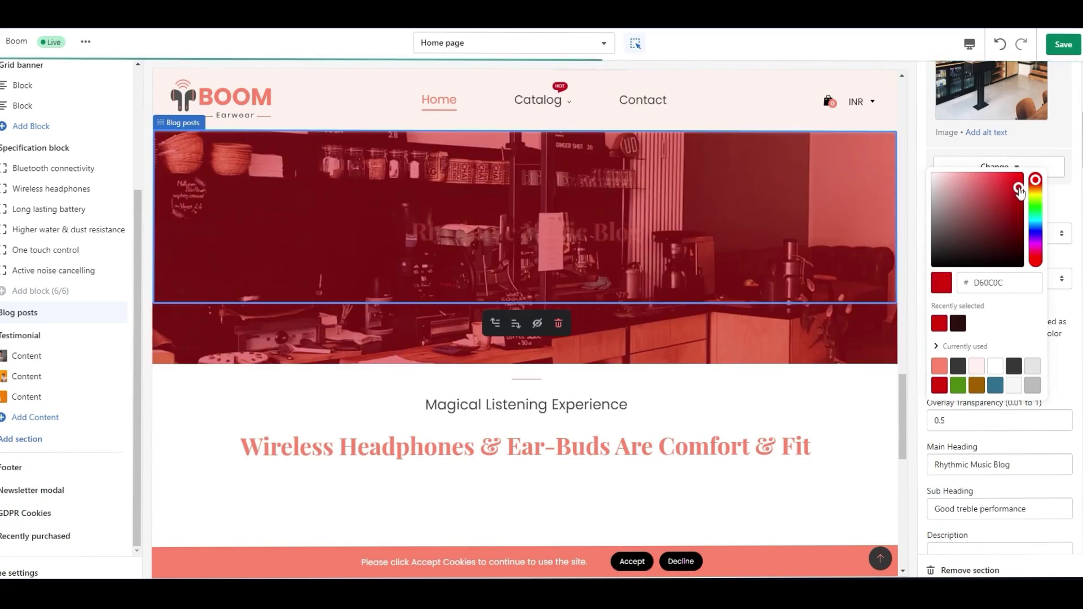
{"action": "left_click_drag", "start_coordinate": [1019, 192], "coordinate": [938, 180]}
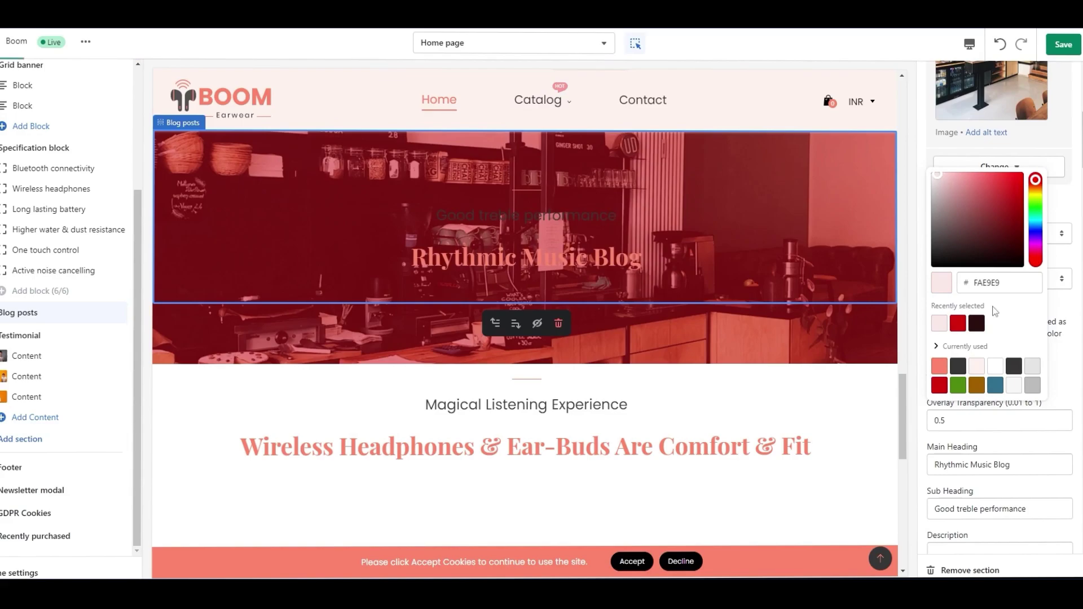
{"action": "scroll", "coordinate": [982, 497], "scroll_direction": "down", "scroll_amount": 1}
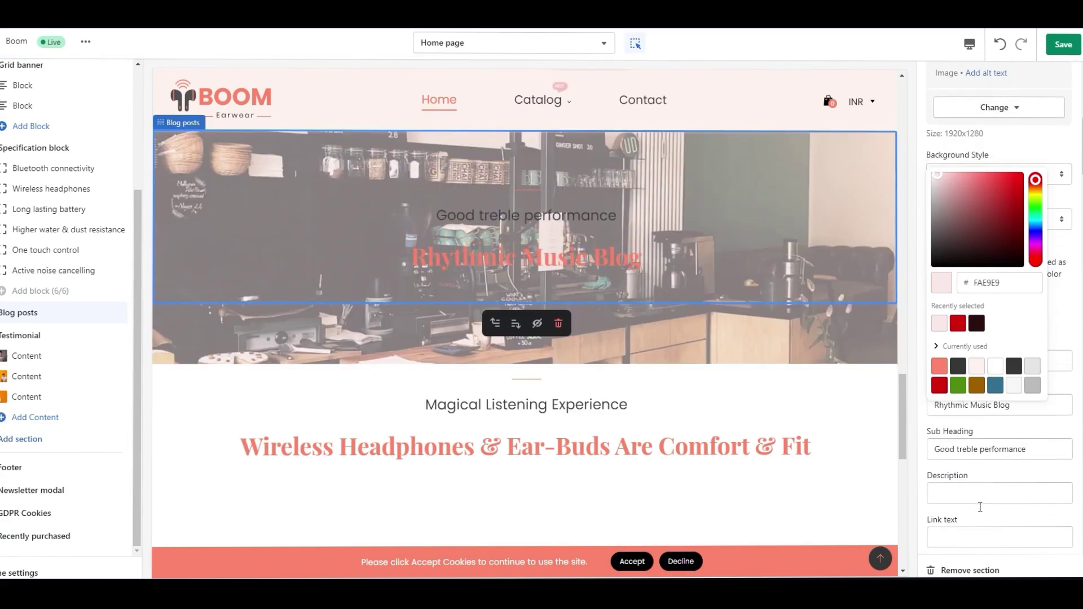
{"action": "scroll", "coordinate": [982, 510], "scroll_direction": "up", "scroll_amount": 2}
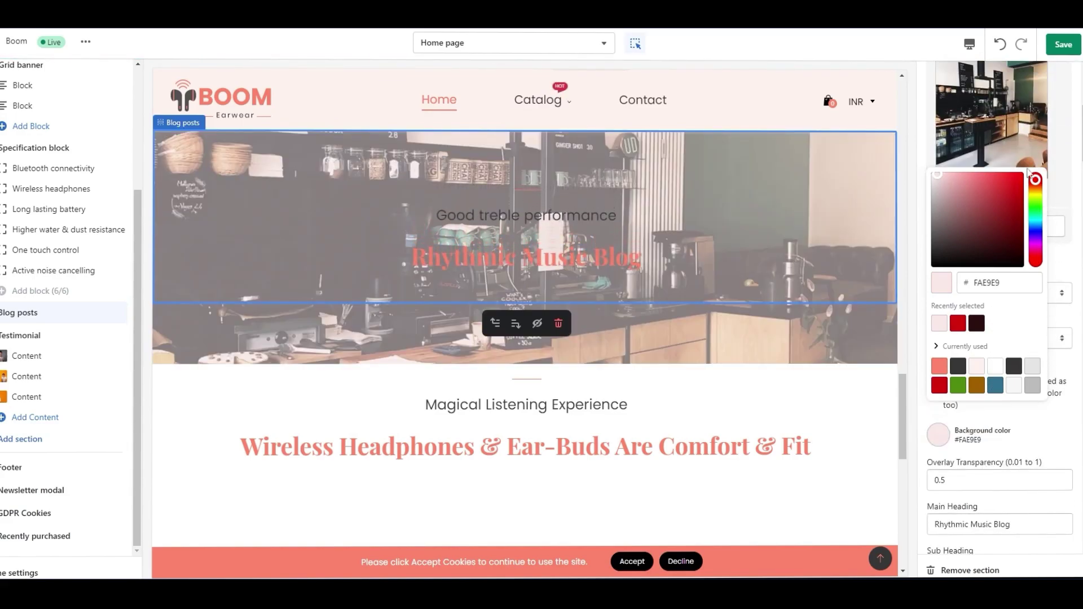
Step: Keep the pink overlay and remove the café photo from the Blog posts background image
{"action": "left_click", "coordinate": [828, 256]}
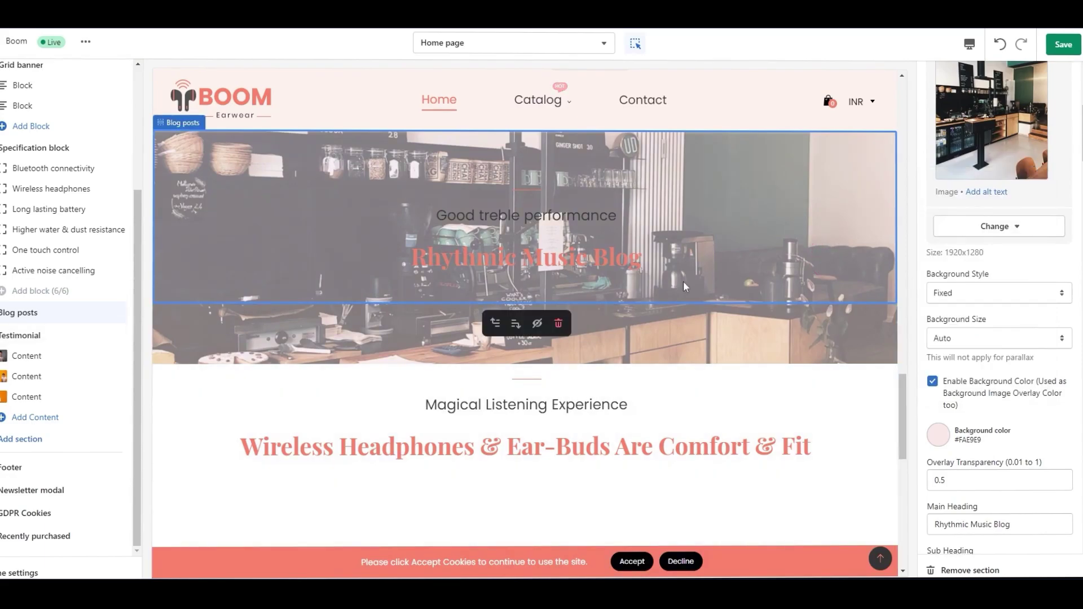
{"action": "scroll", "coordinate": [729, 364], "scroll_direction": "up", "scroll_amount": 1}
{"action": "scroll", "coordinate": [981, 230], "scroll_direction": "up", "scroll_amount": 2}
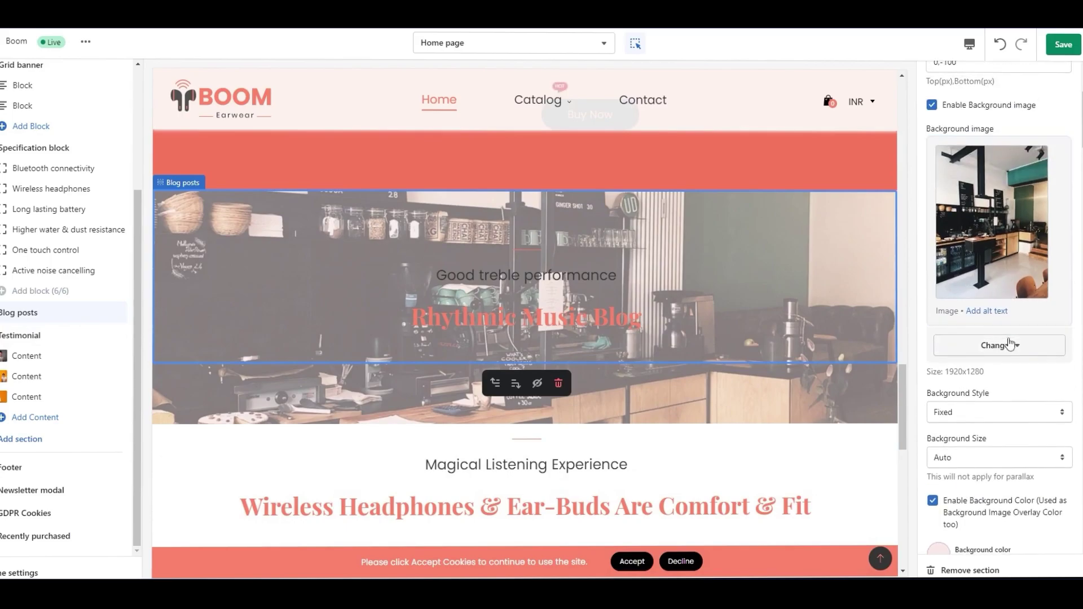
{"action": "left_click", "coordinate": [1014, 348]}
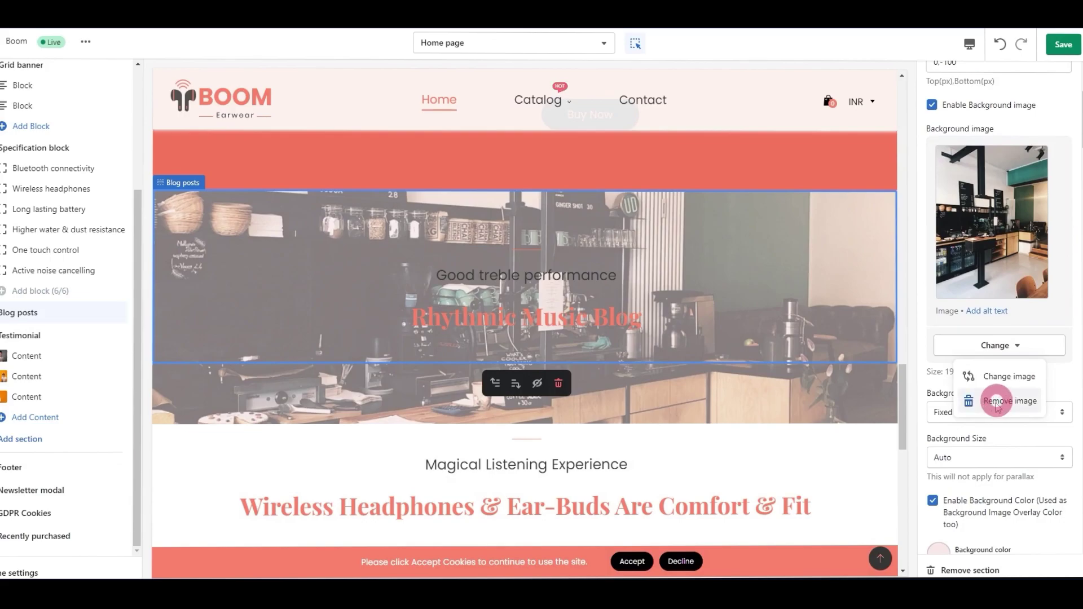
{"action": "left_click", "coordinate": [996, 402]}
Step: Recolour the Specification block background from coral through pale pinks to bright green #84F24A, then save
{"action": "left_click", "coordinate": [34, 148]}
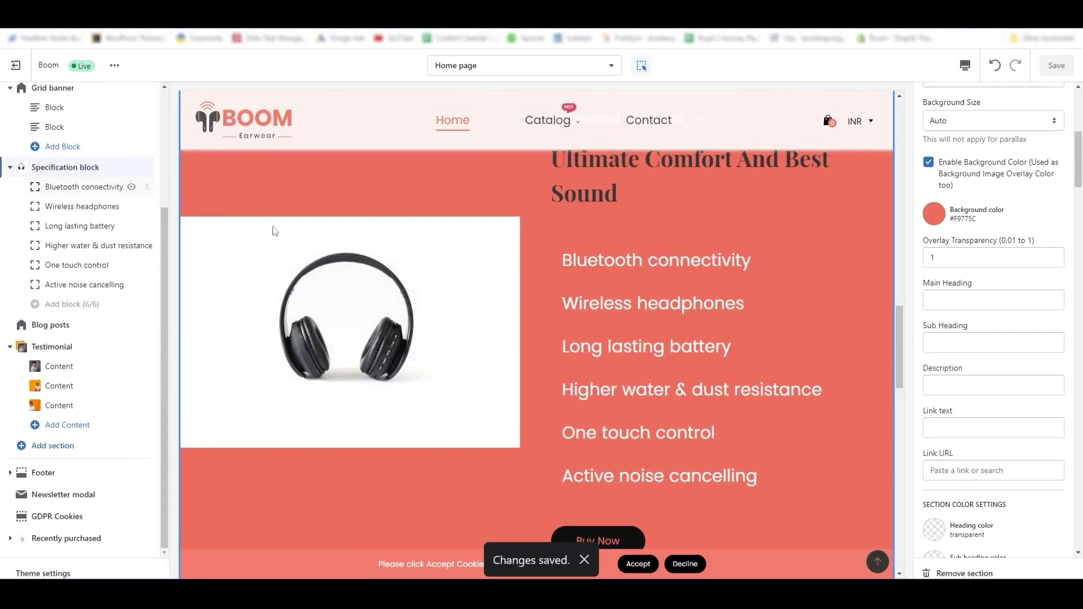
{"action": "scroll", "coordinate": [974, 183], "scroll_direction": "up", "scroll_amount": 2}
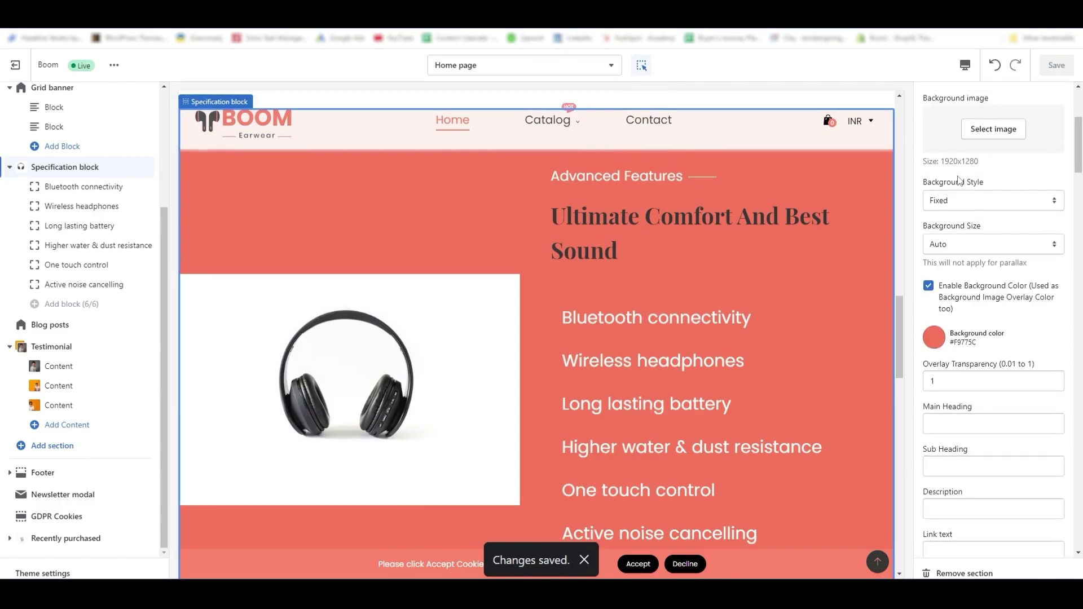
{"action": "left_click", "coordinate": [939, 318]}
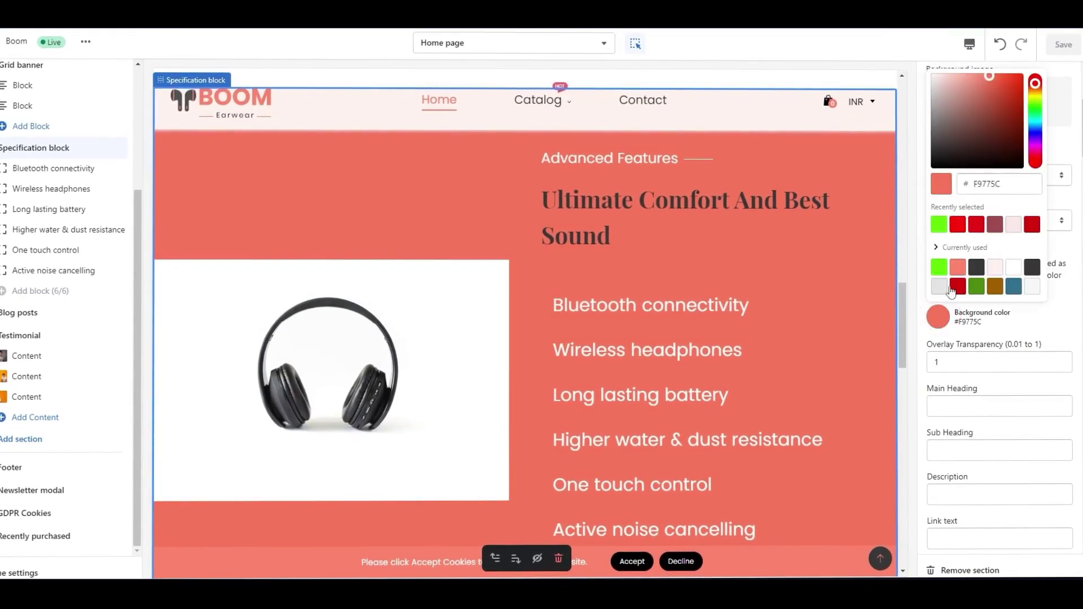
{"action": "left_click", "coordinate": [949, 79]}
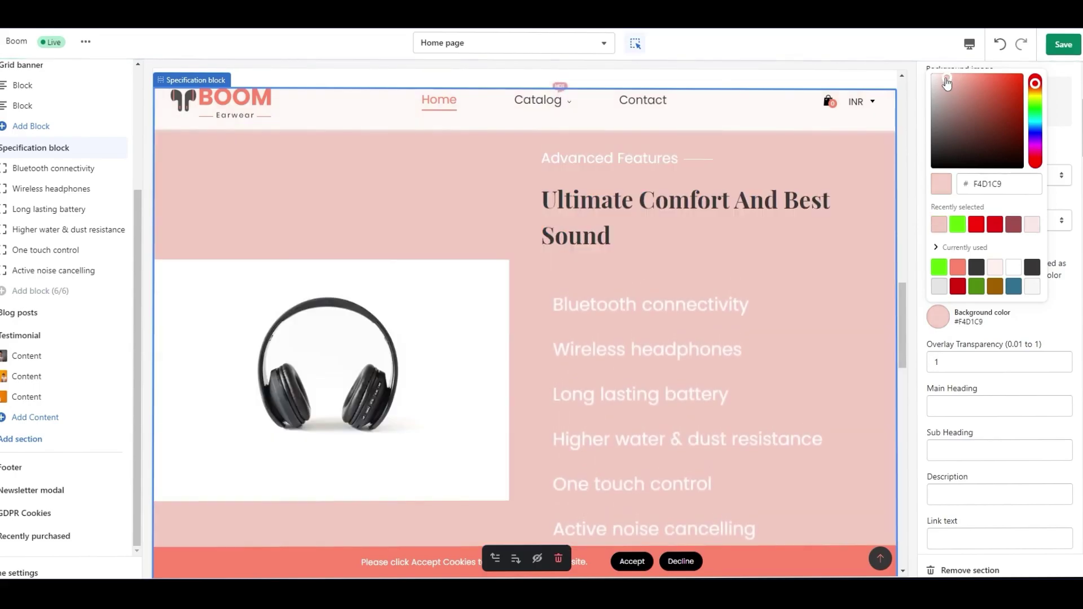
{"action": "left_click", "coordinate": [942, 79]}
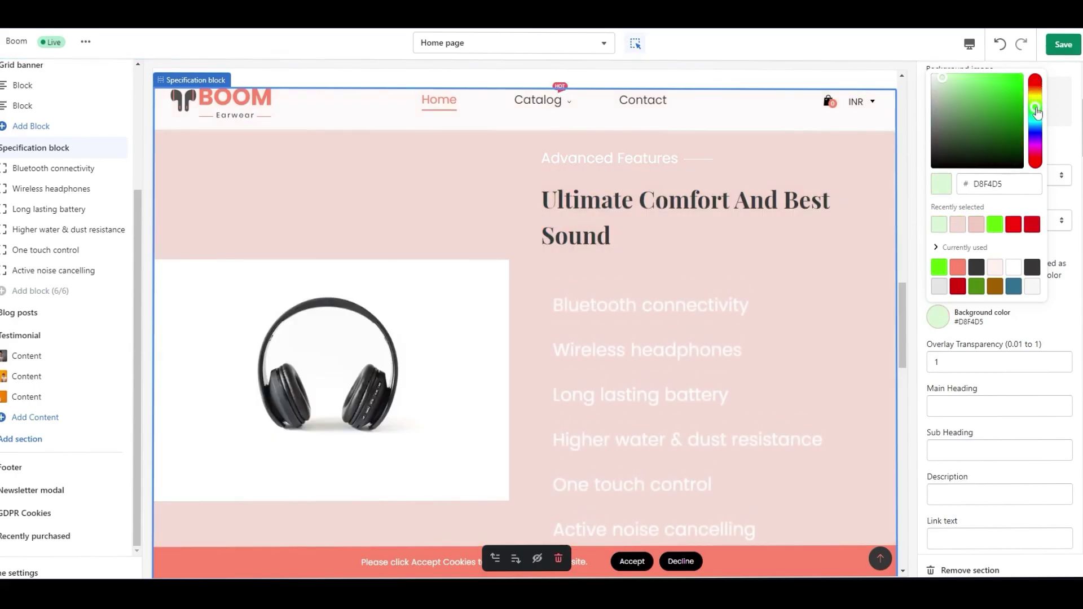
{"action": "left_click", "coordinate": [1037, 113]}
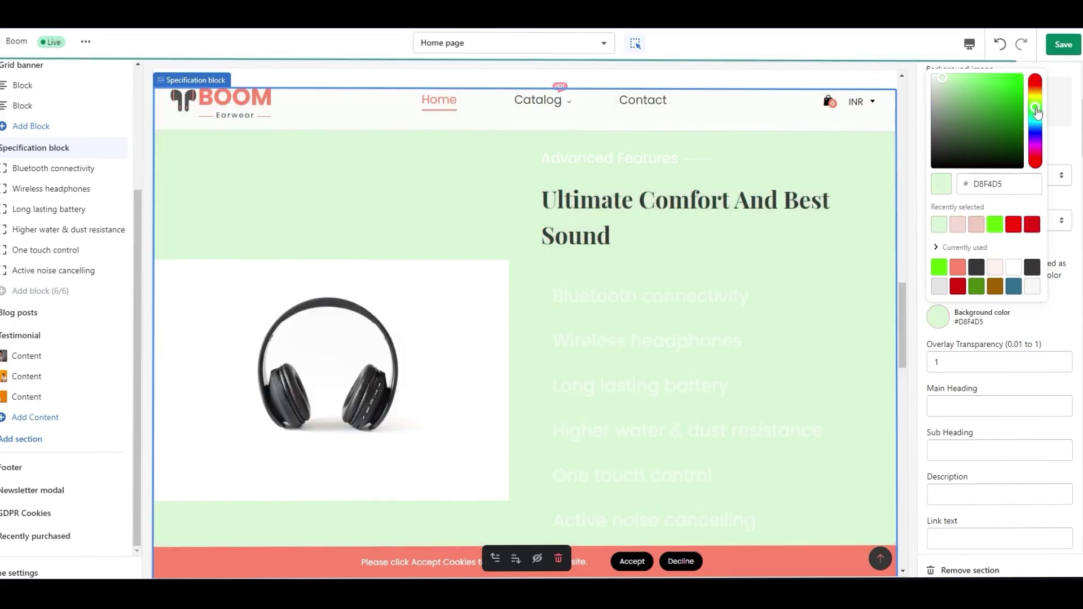
{"action": "left_click", "coordinate": [1036, 104]}
{"action": "left_click", "coordinate": [980, 80]}
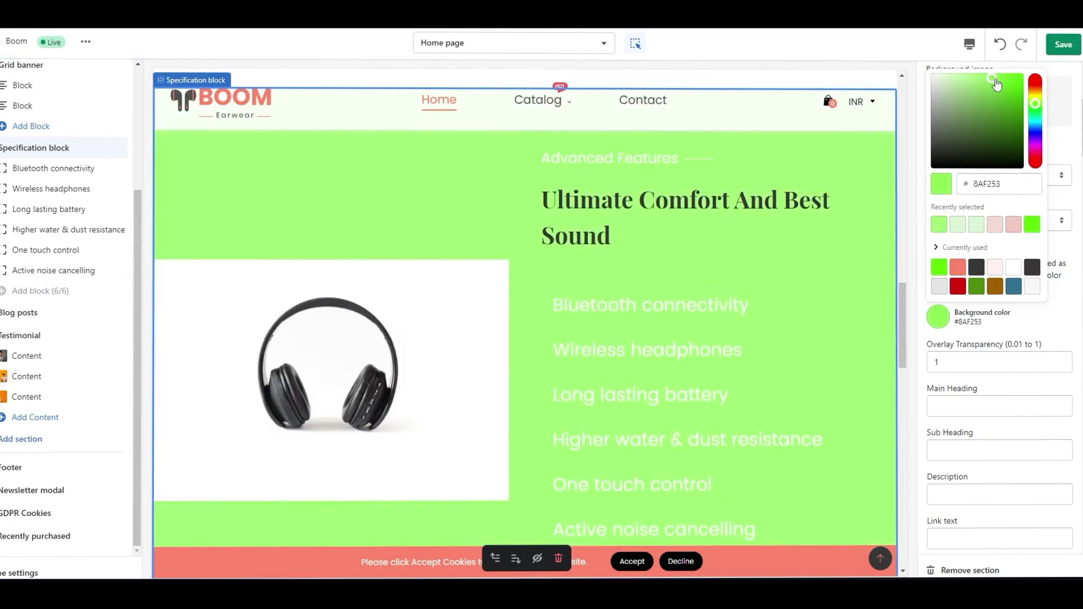
{"action": "left_click", "coordinate": [995, 78]}
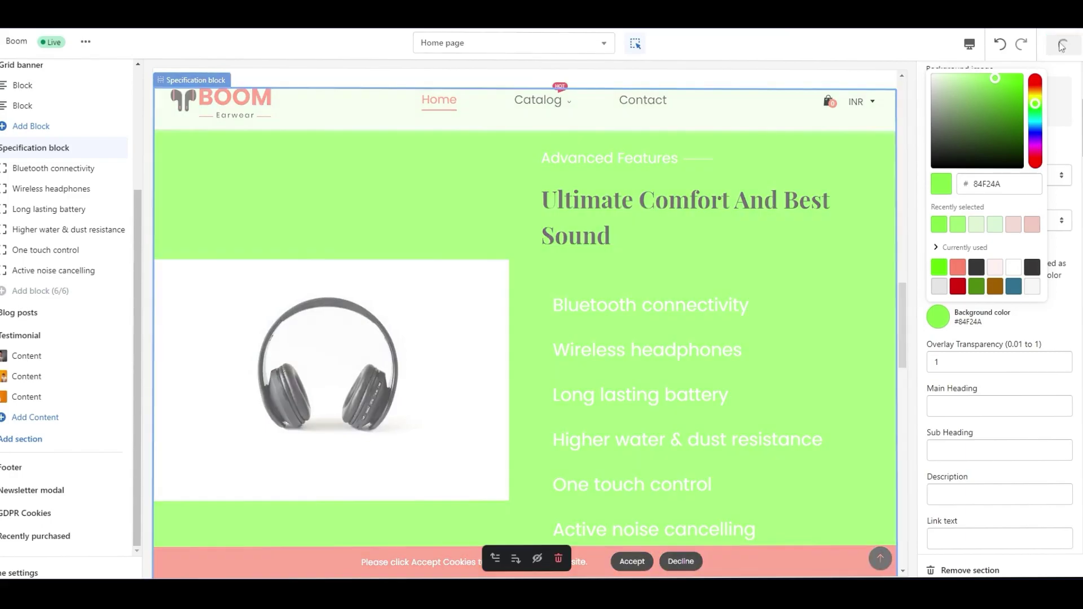
{"action": "left_click", "coordinate": [1063, 44]}
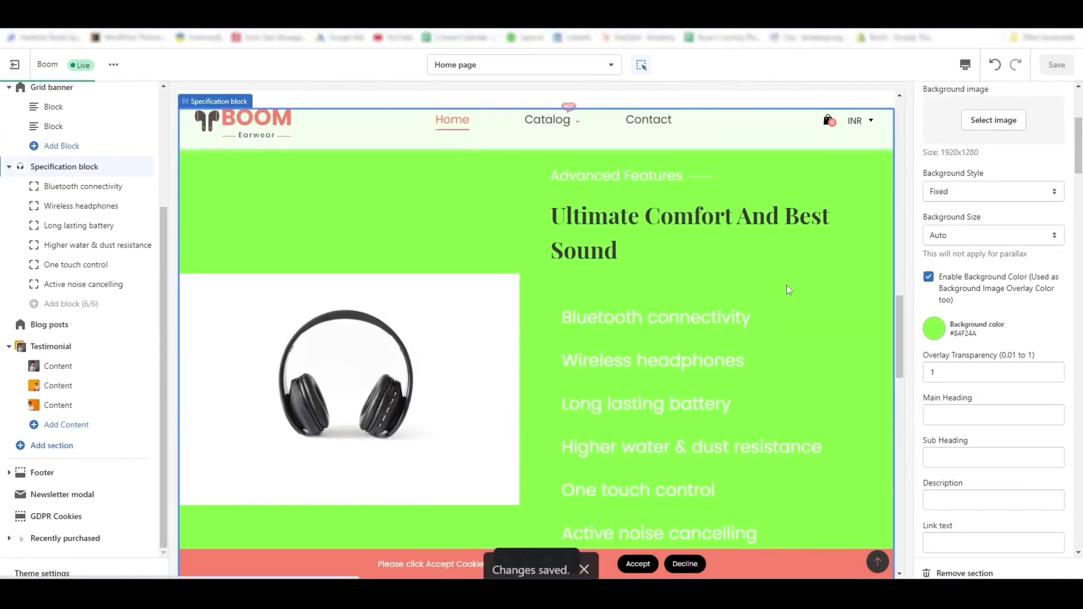
{"action": "scroll", "coordinate": [784, 296], "scroll_direction": "down", "scroll_amount": 8}
{"action": "scroll", "coordinate": [569, 273], "scroll_direction": "up", "scroll_amount": 6}
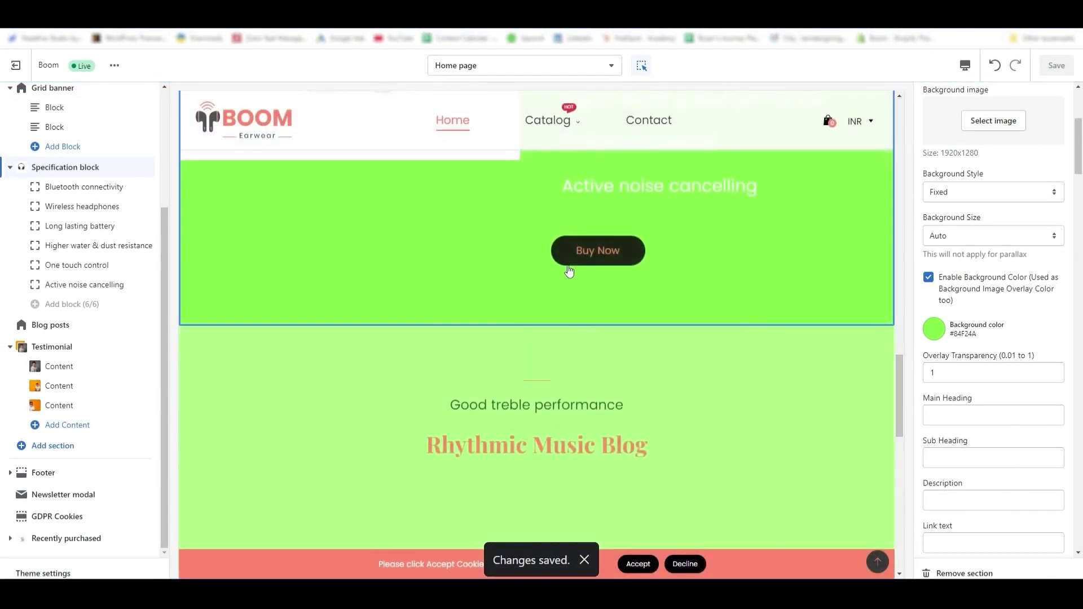
{"action": "scroll", "coordinate": [598, 275], "scroll_direction": "up", "scroll_amount": 3}
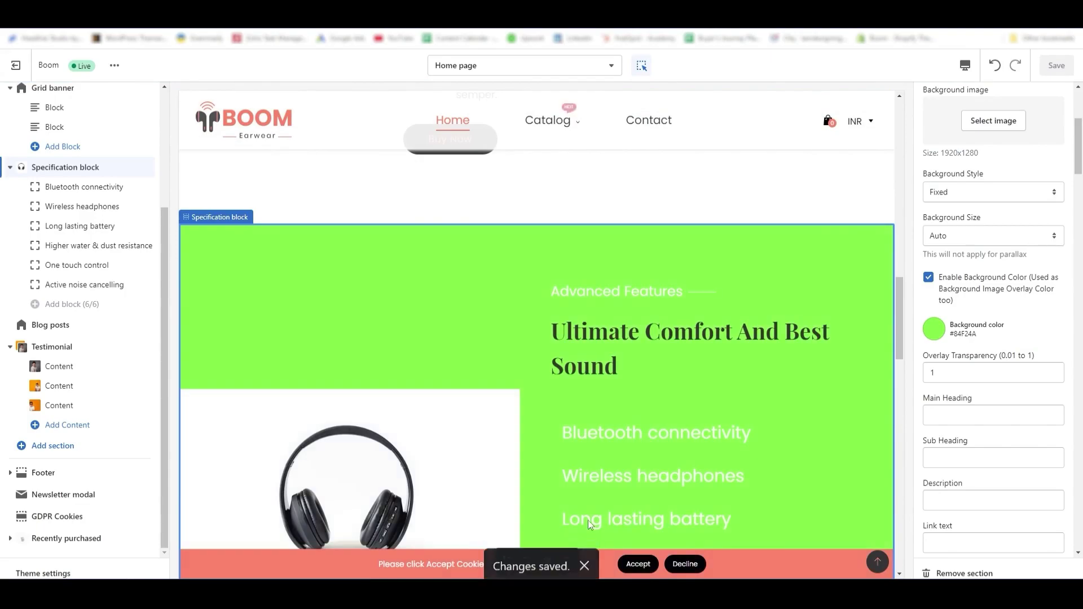
{"action": "scroll", "coordinate": [606, 368], "scroll_direction": "down", "scroll_amount": 2}
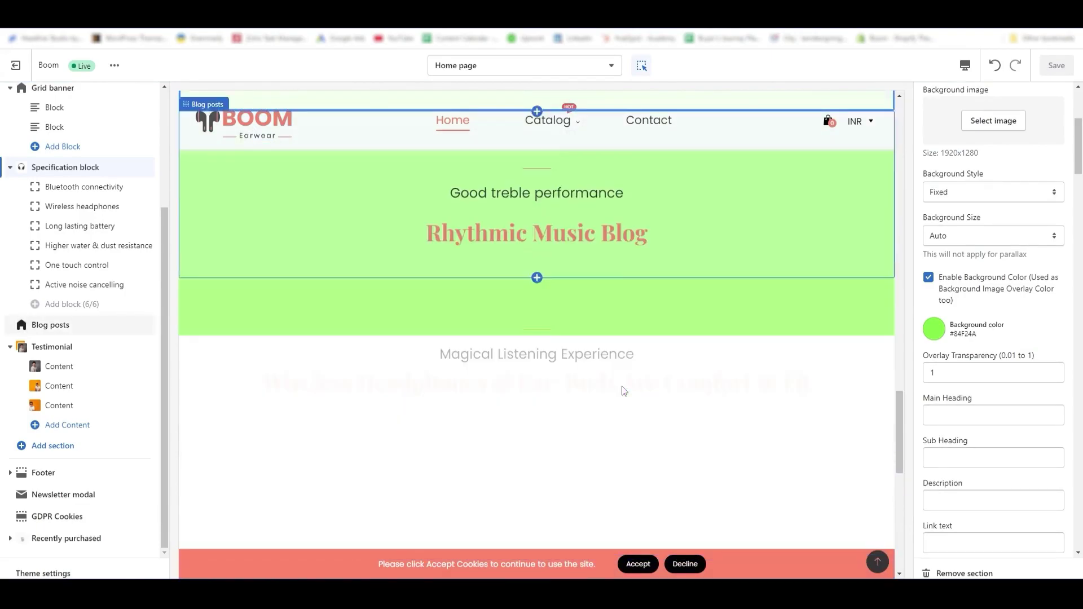
{"action": "scroll", "coordinate": [649, 392], "scroll_direction": "down", "scroll_amount": 2}
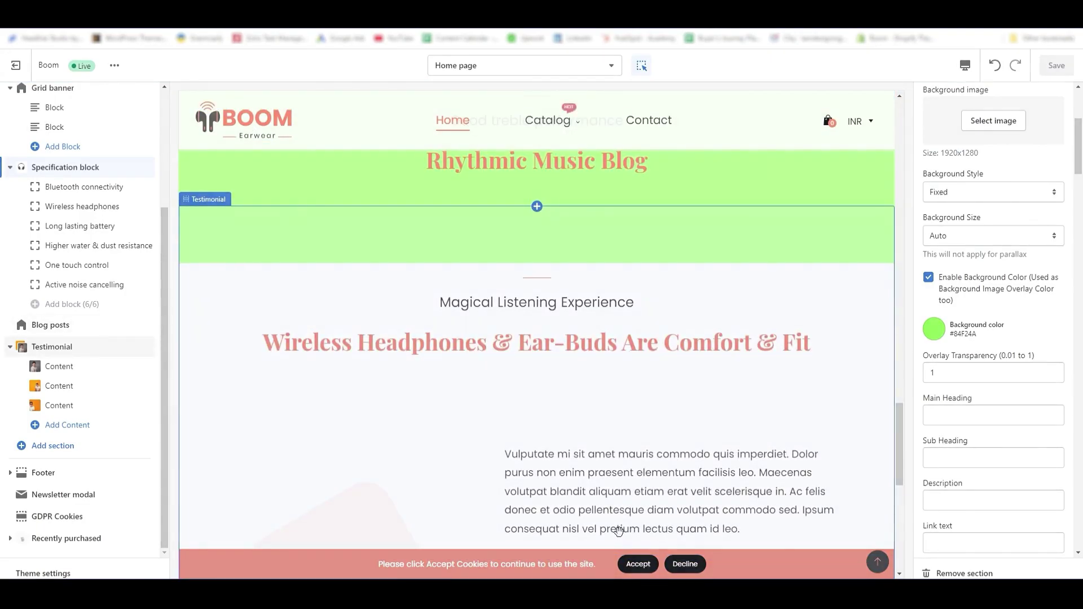